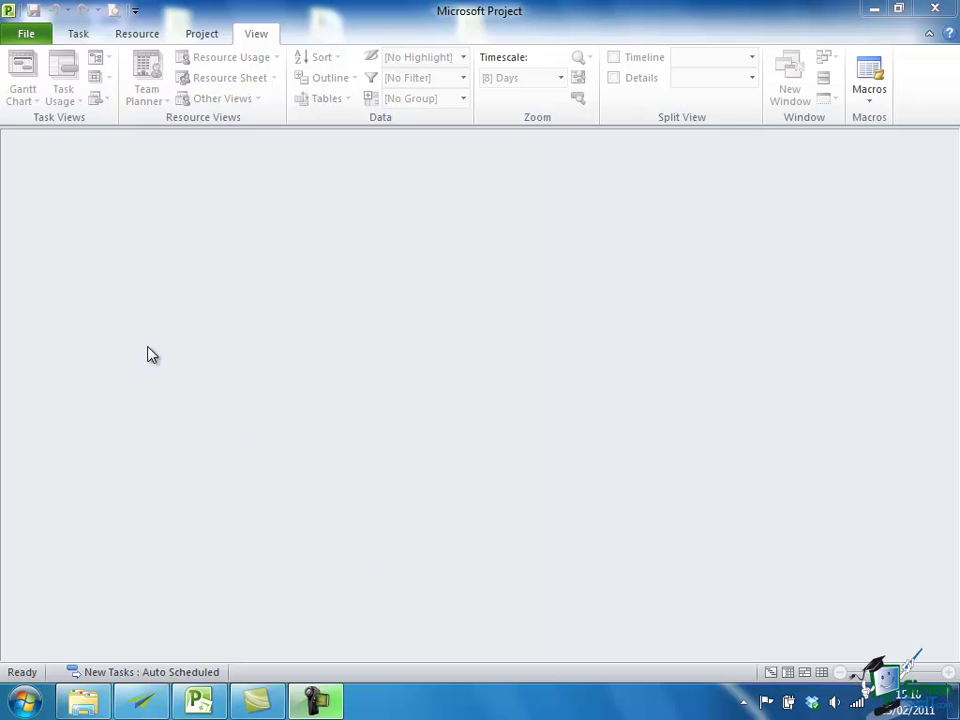
Step: Open the options for creating a project, look at the personal templates, and dismiss them without choosing one
left_click(31, 36)
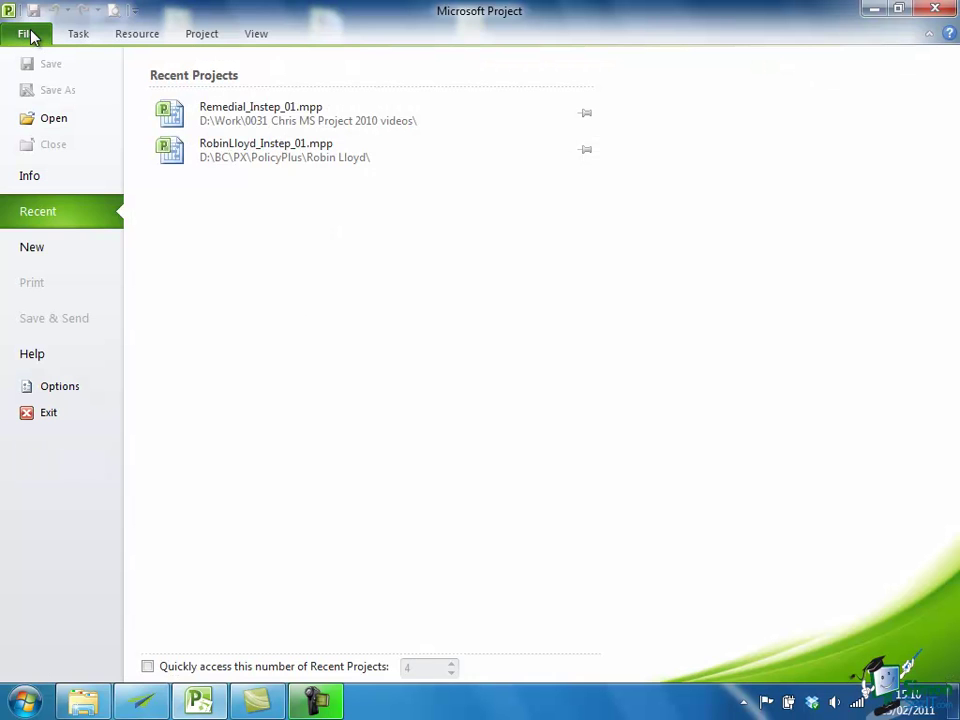
left_click(55, 257)
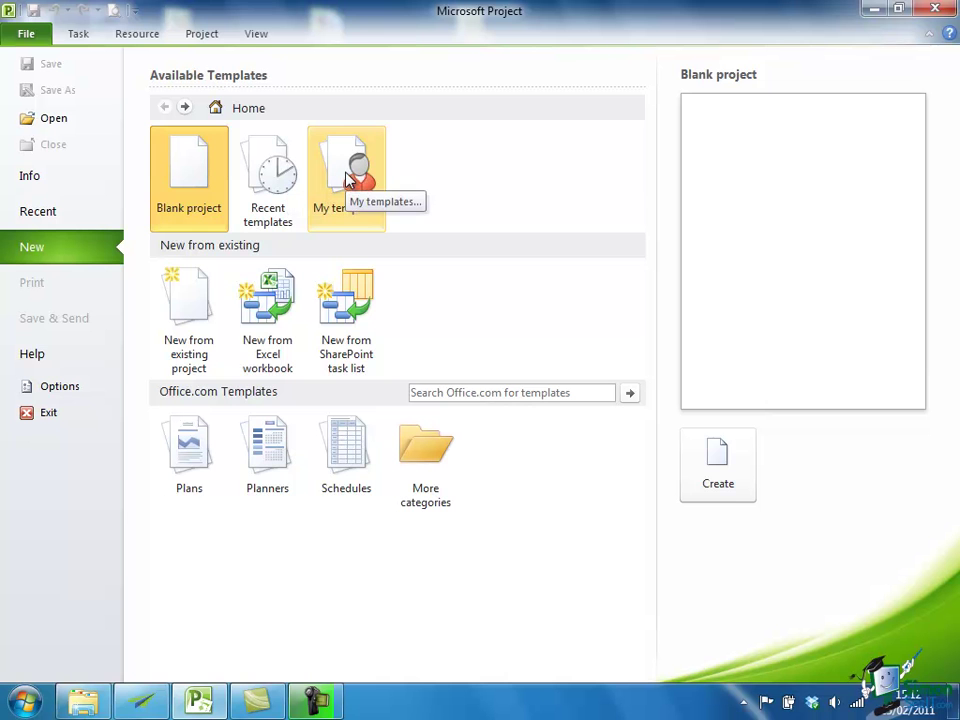
left_click(348, 178)
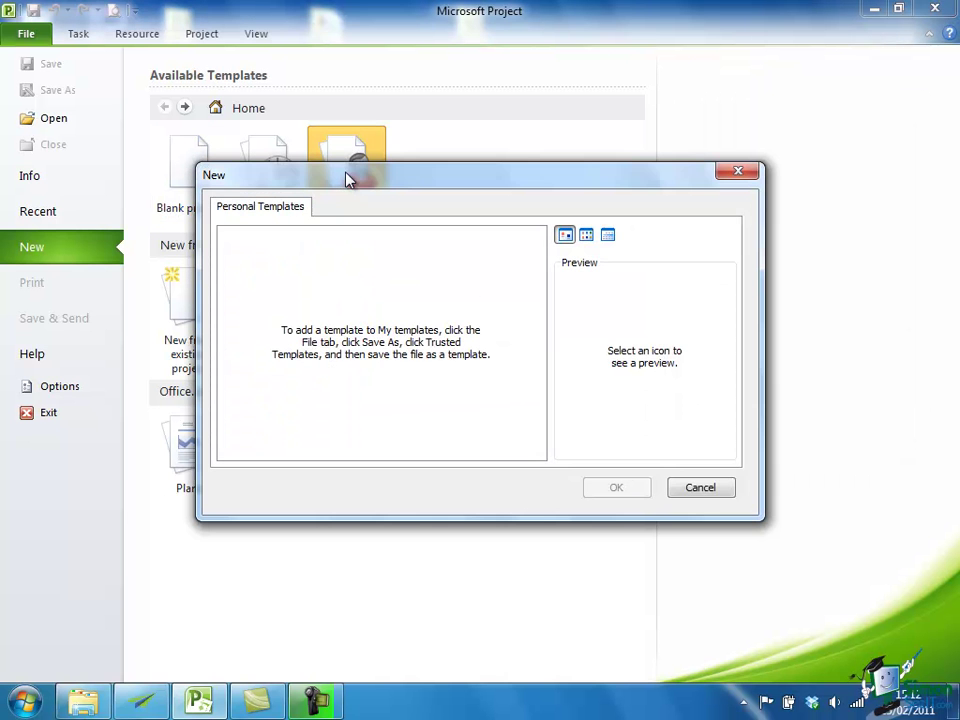
left_click(701, 489)
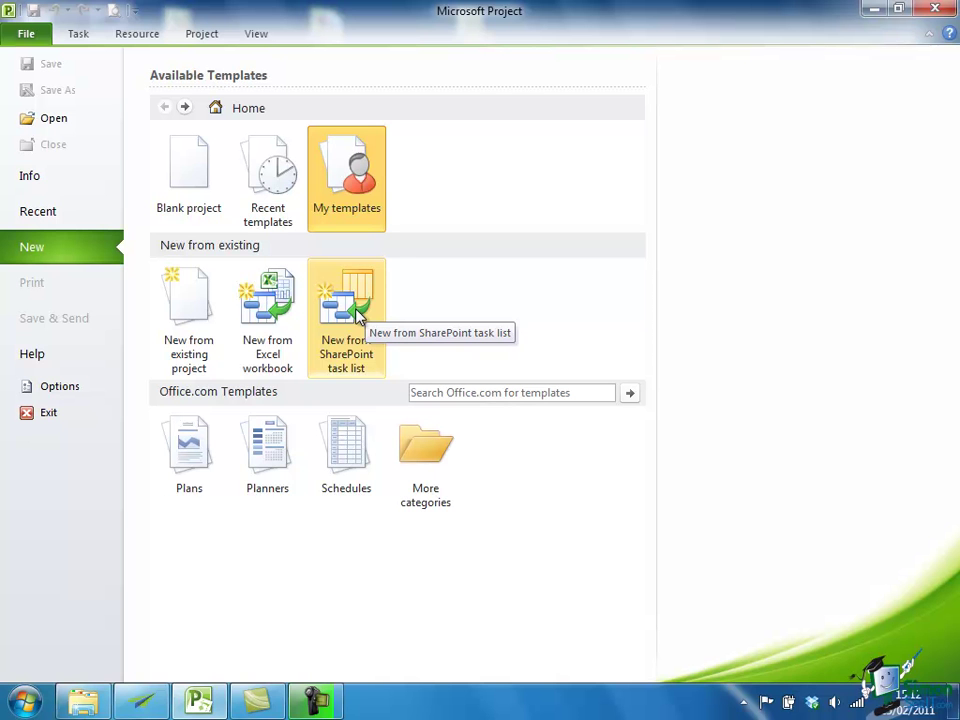
Step: Browse the Business plans templates under the Office.com Plans category, and return to the template home page
left_click(196, 452)
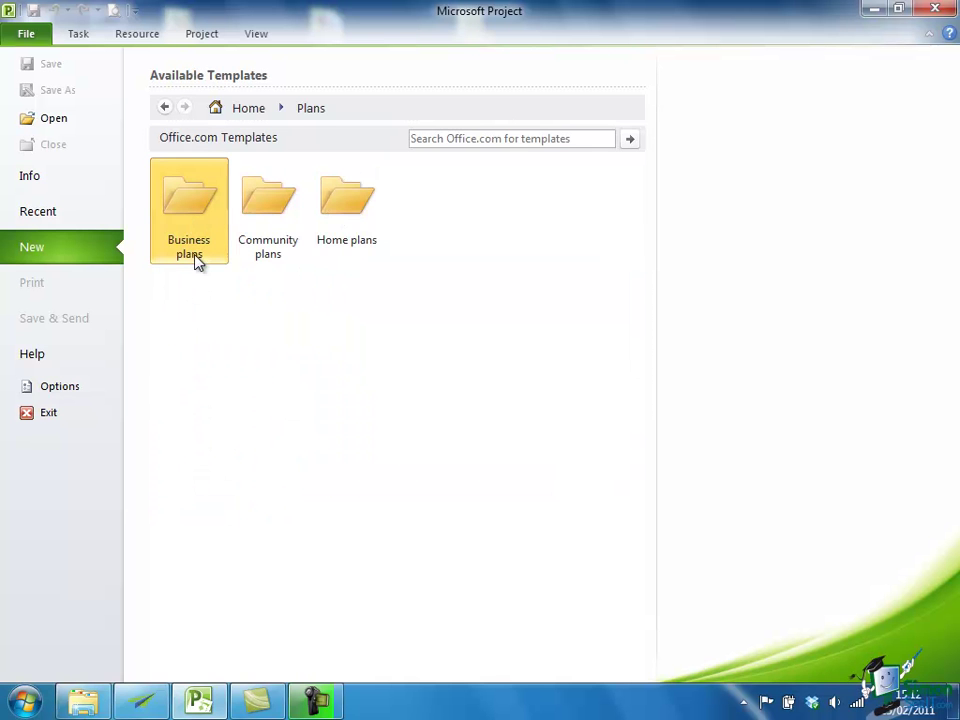
left_click(196, 204)
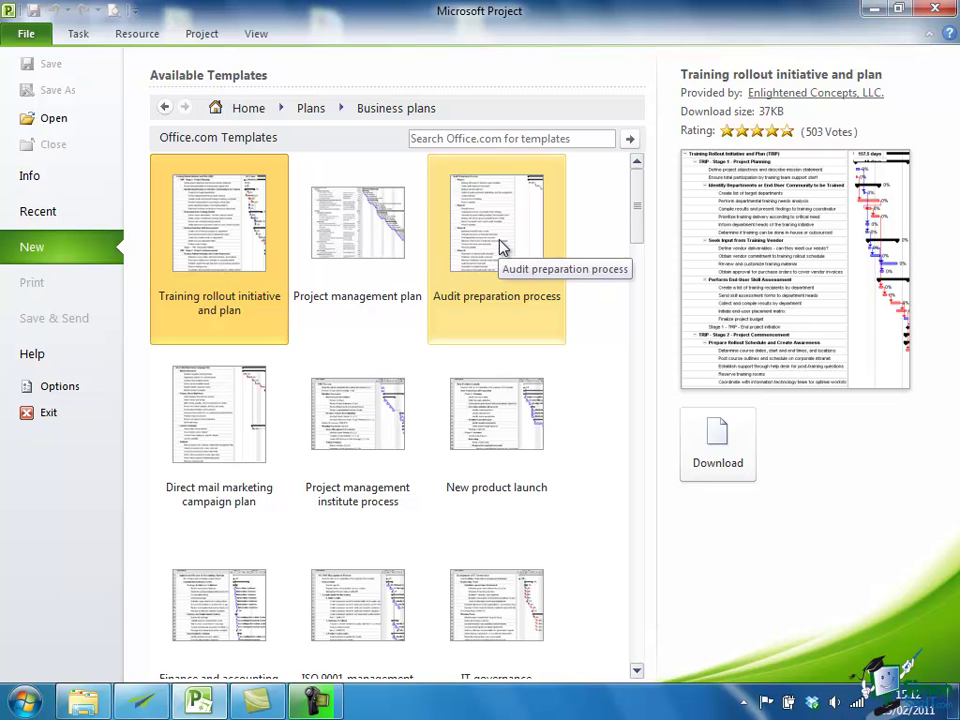
left_click(166, 108)
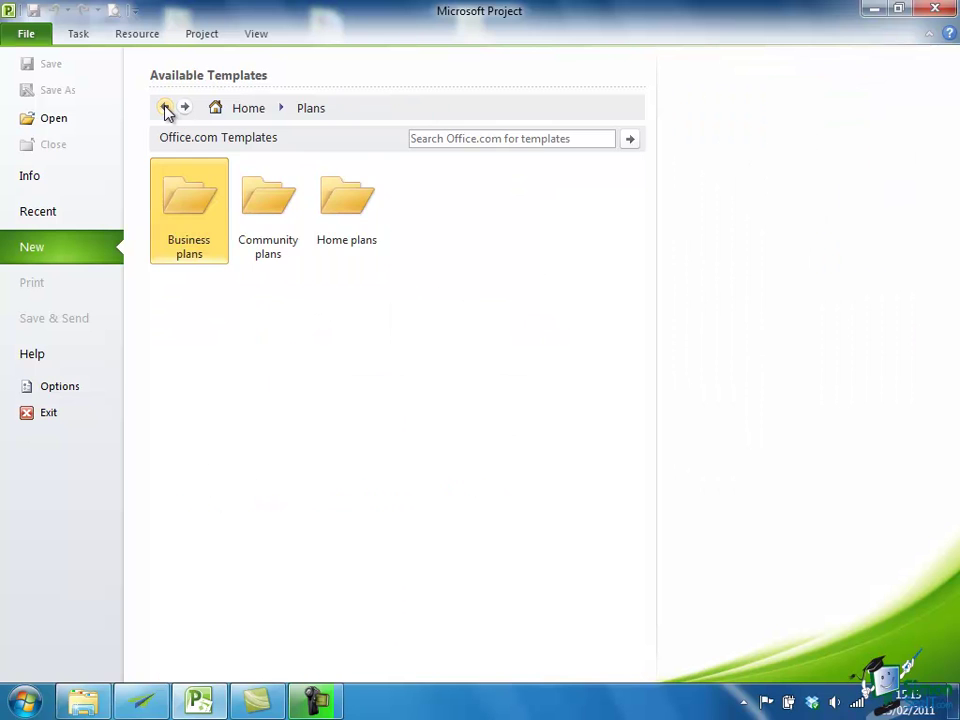
left_click(166, 108)
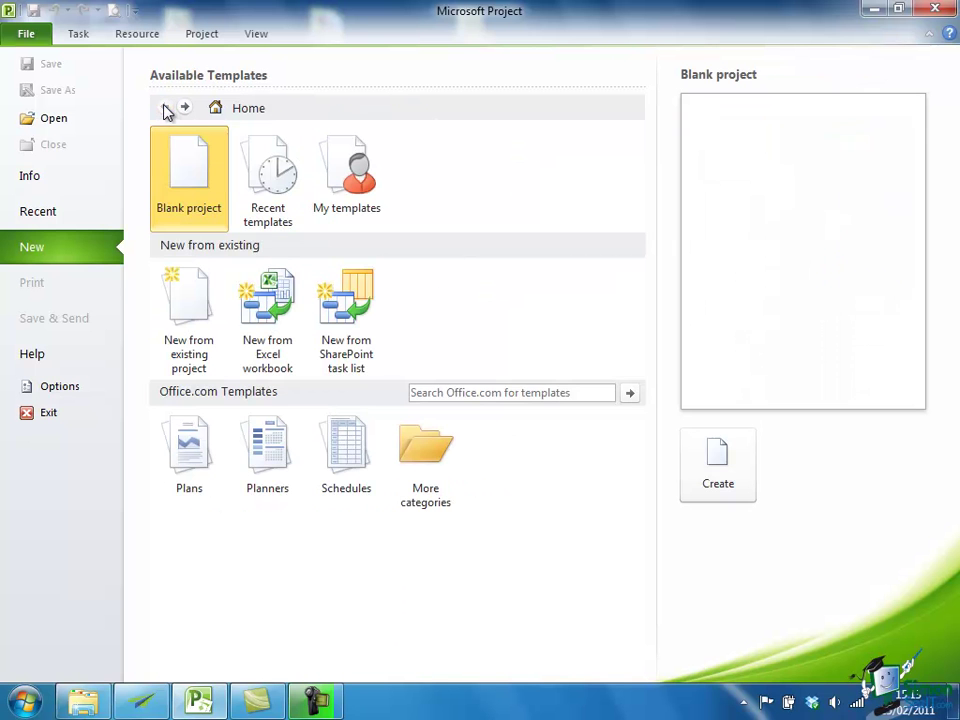
Step: Create a blank project and enter "Clear site" as the first task's name
double_click(192, 166)
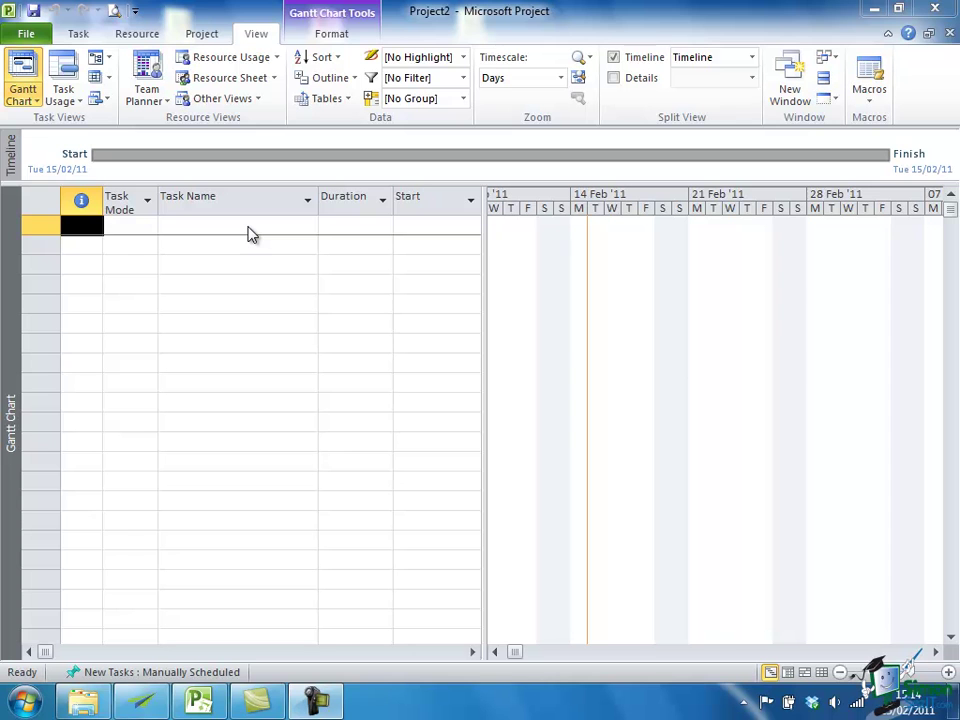
left_click(249, 228)
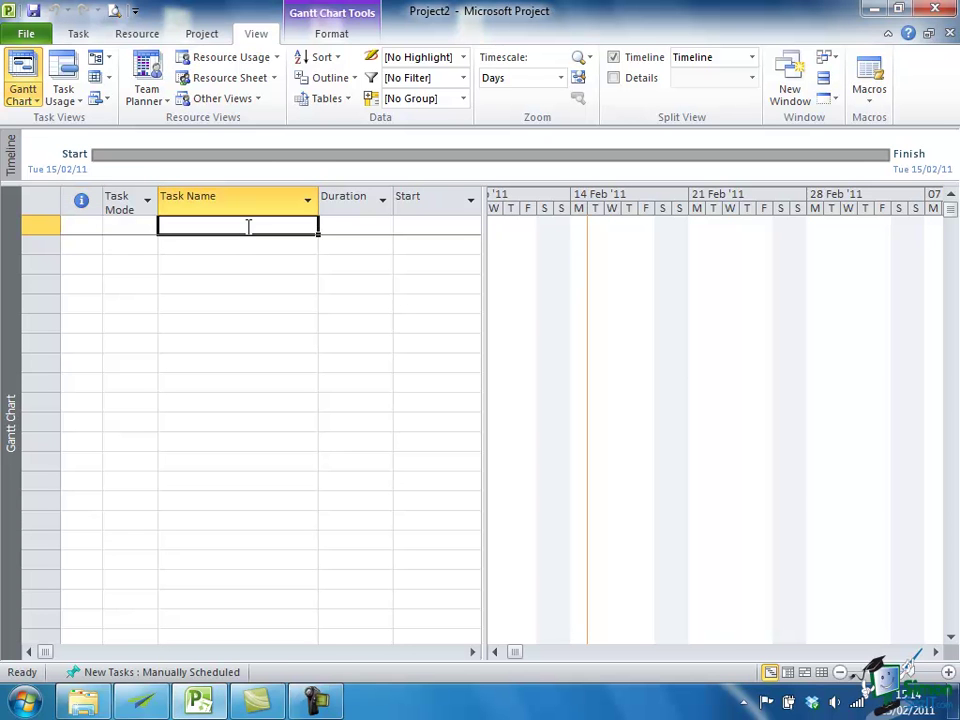
type("Clear site")
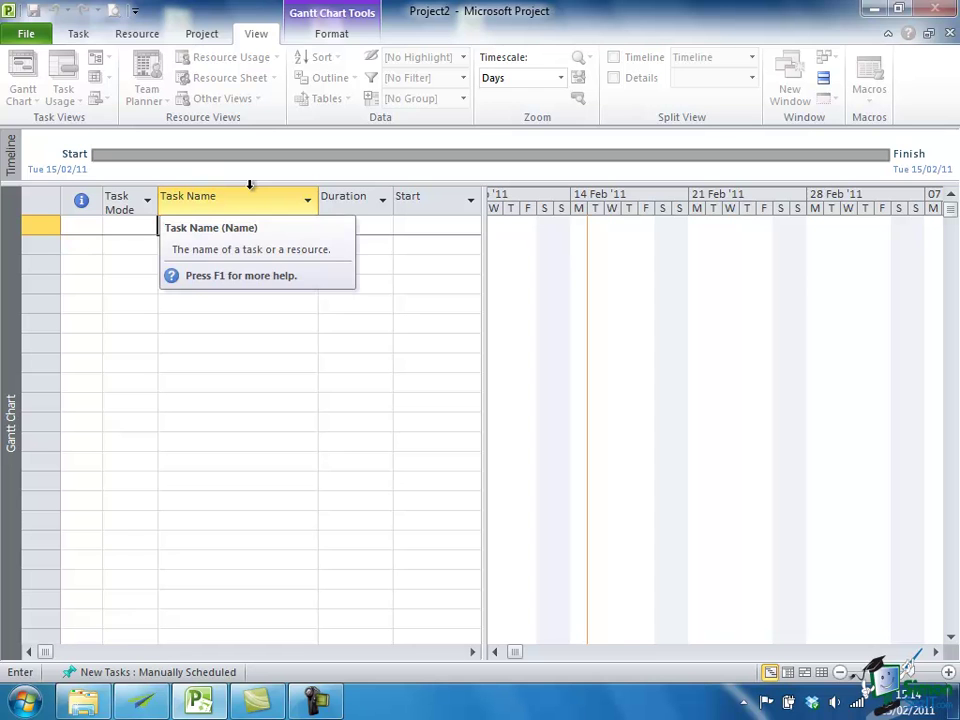
Step: Set the duration of the Clear site task to 5 days
left_click(372, 225)
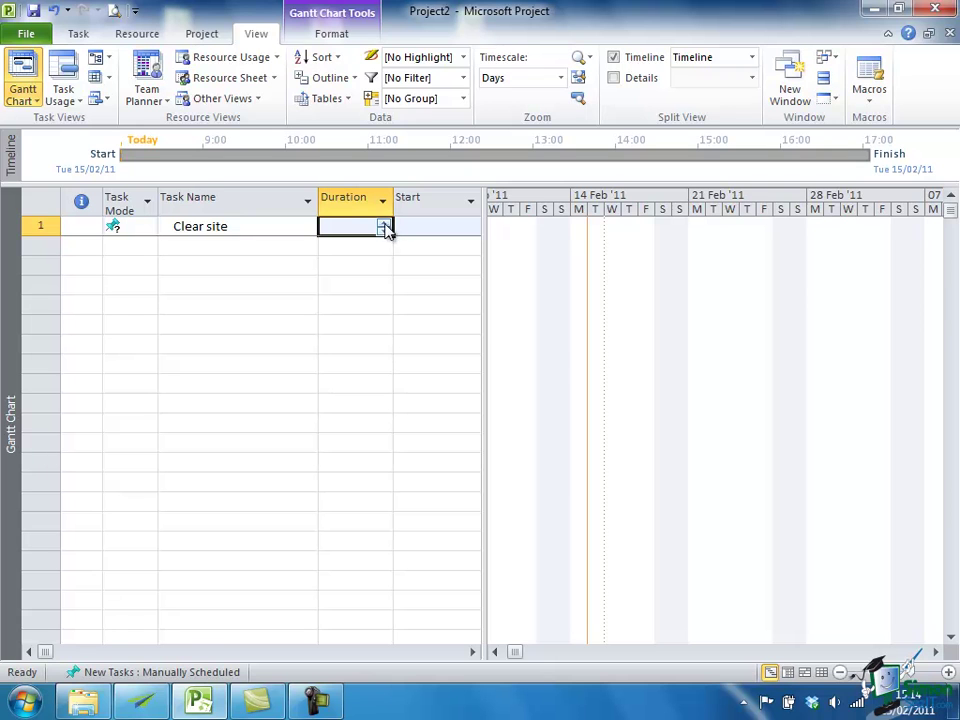
left_click(385, 226)
left_click(385, 223)
left_click(385, 223)
left_click(385, 223)
left_click(385, 223)
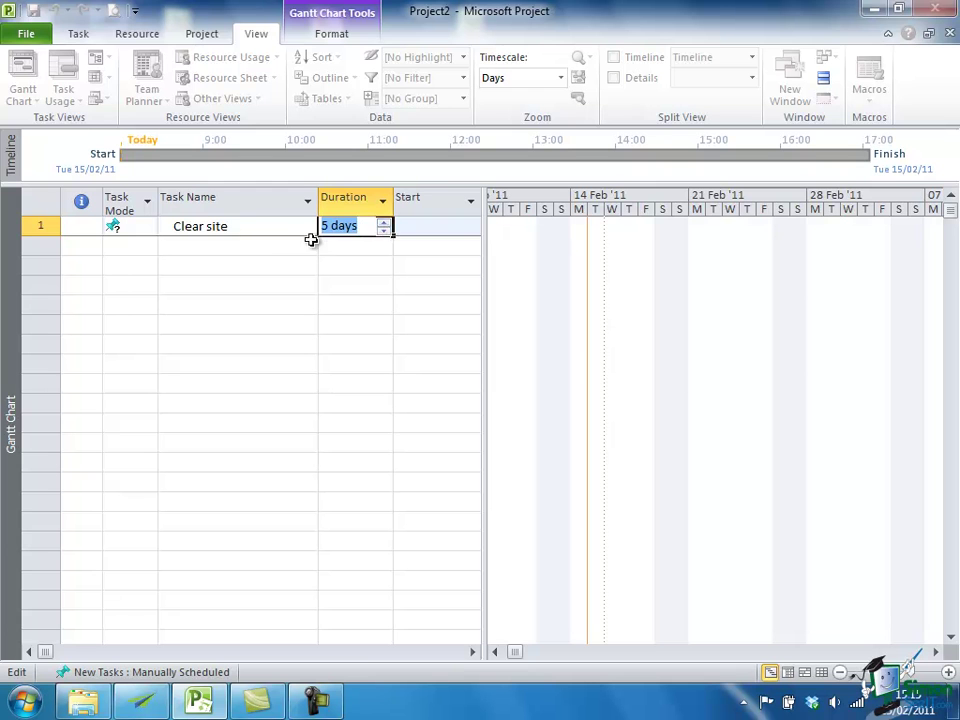
Step: Add a second task named "Lay foundations" below Clear site with a duration of 5 days
left_click(194, 247)
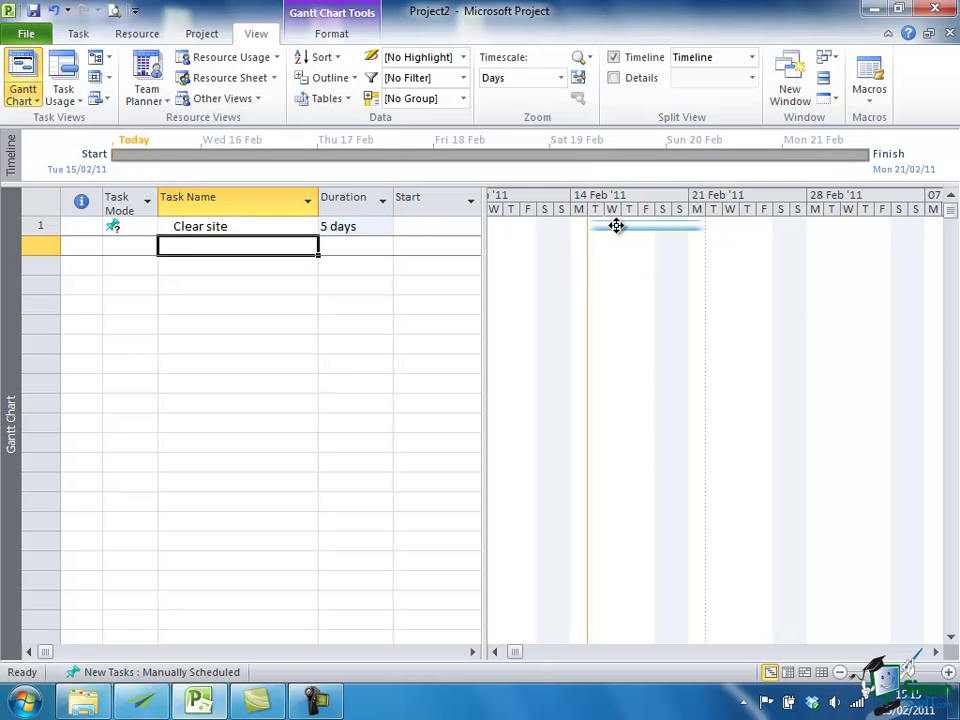
mouse_move(690, 223)
mouse_move(607, 227)
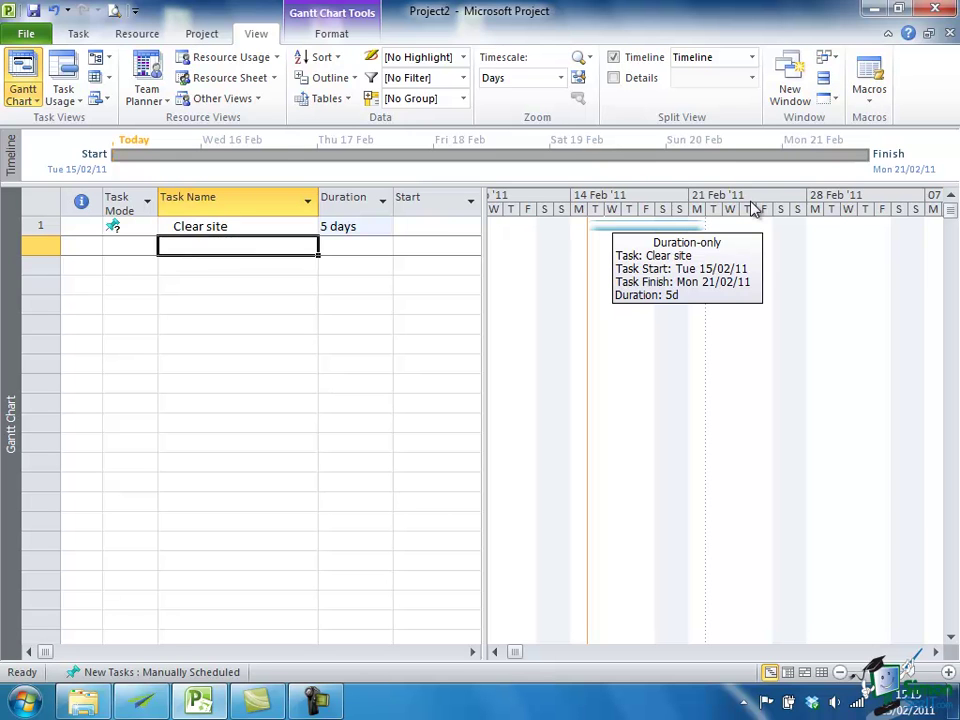
type("Lay f")
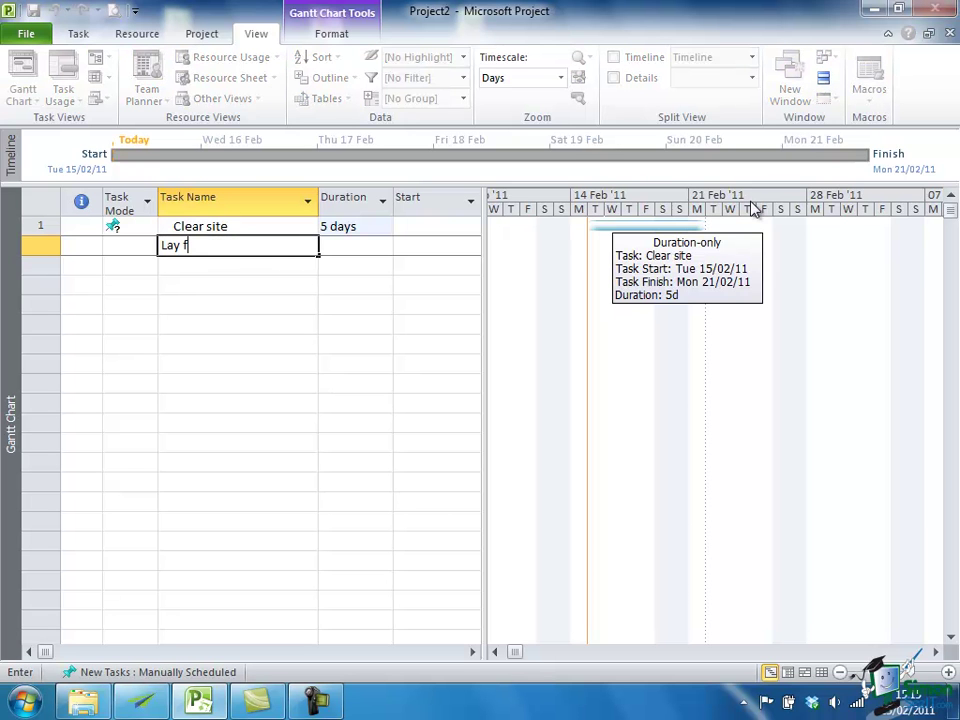
type("oundations")
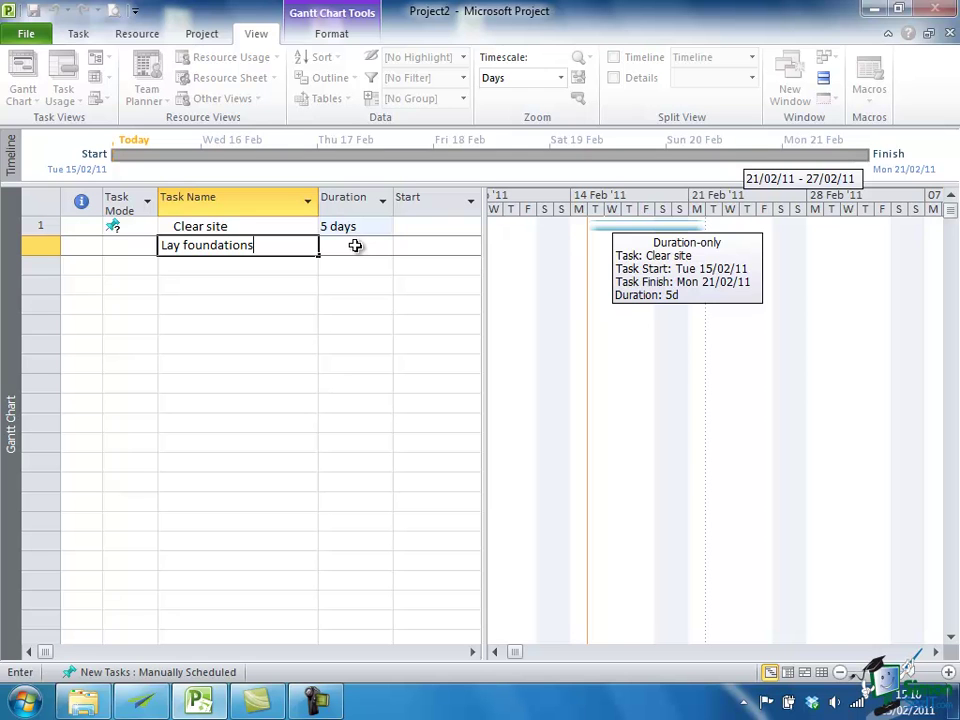
left_click(355, 245)
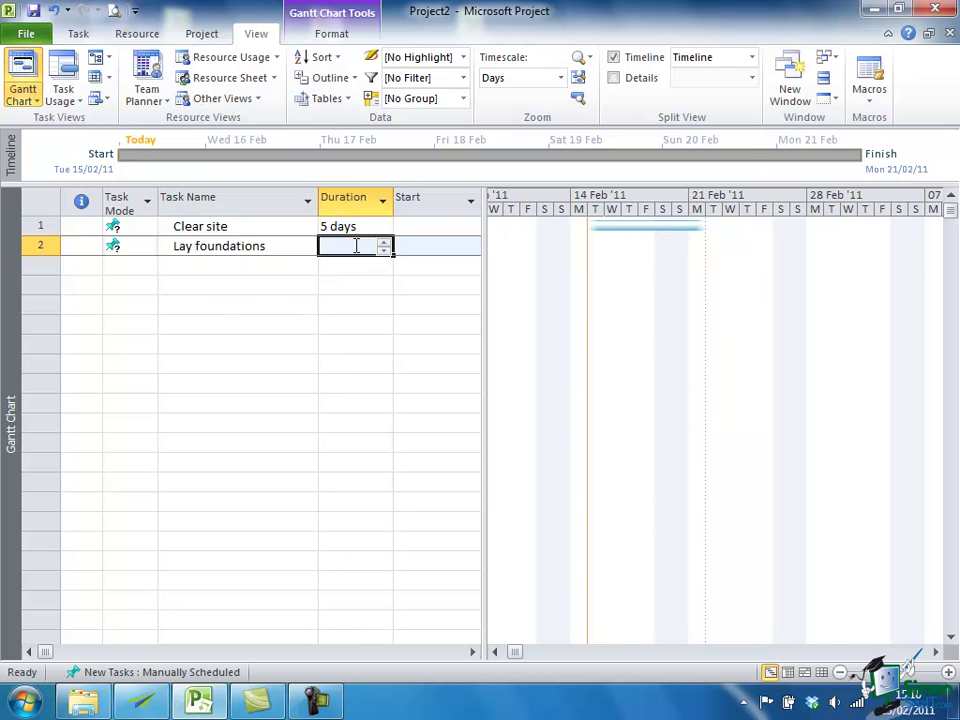
left_click(384, 242)
left_click(384, 242)
left_click(384, 242)
left_click(384, 242)
left_click(384, 242)
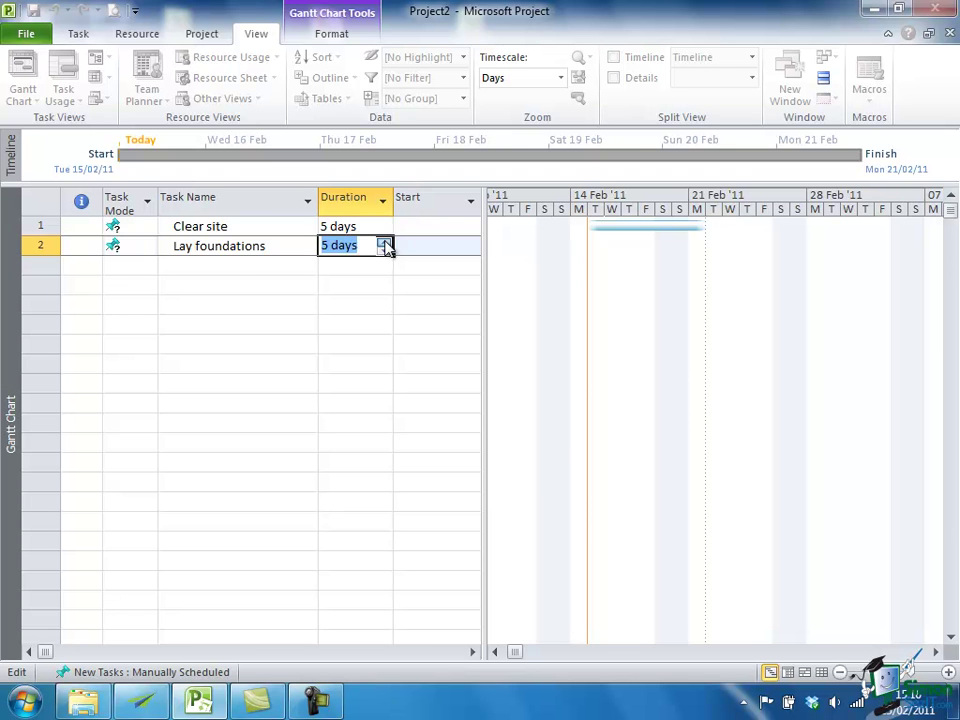
Step: Add a third task named "Erect walls" below Lay foundations with a duration of 10 days
left_click(207, 265)
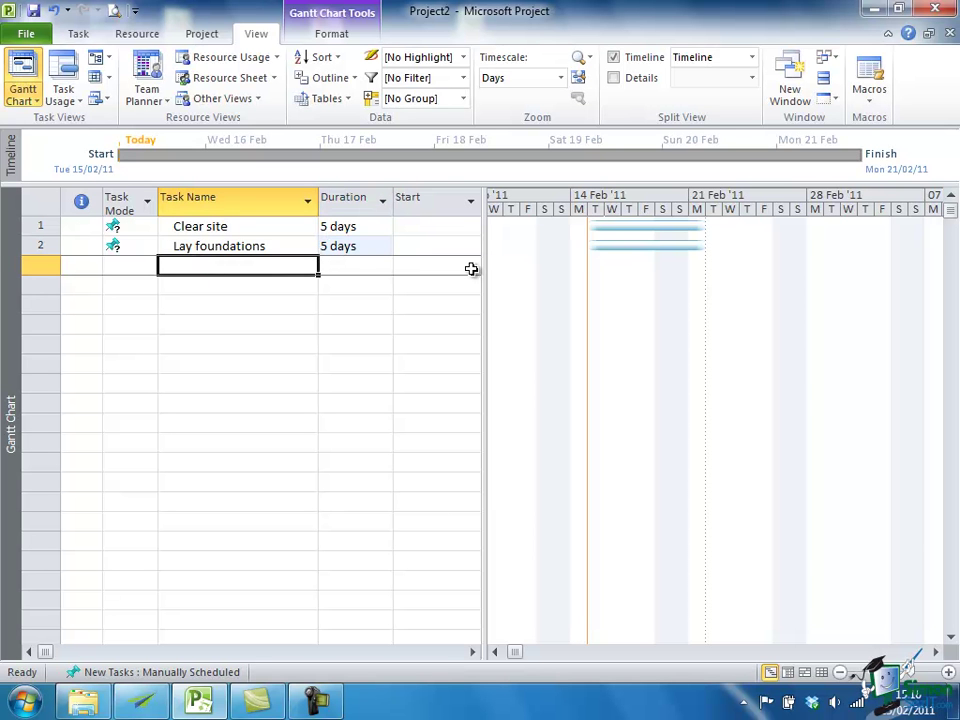
type("Erect walls")
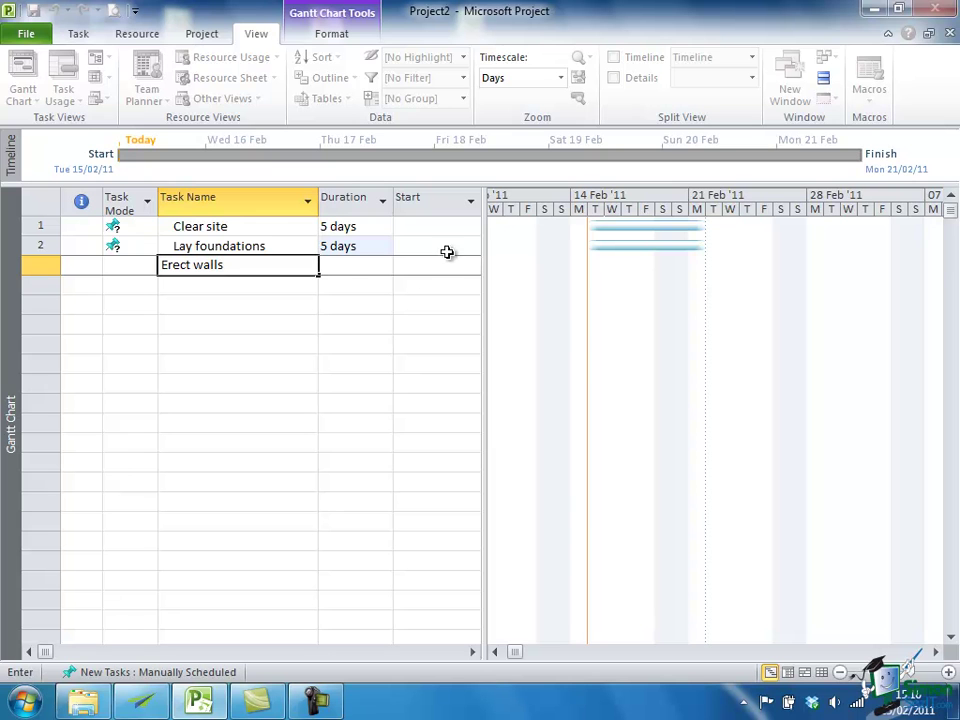
left_click(343, 266)
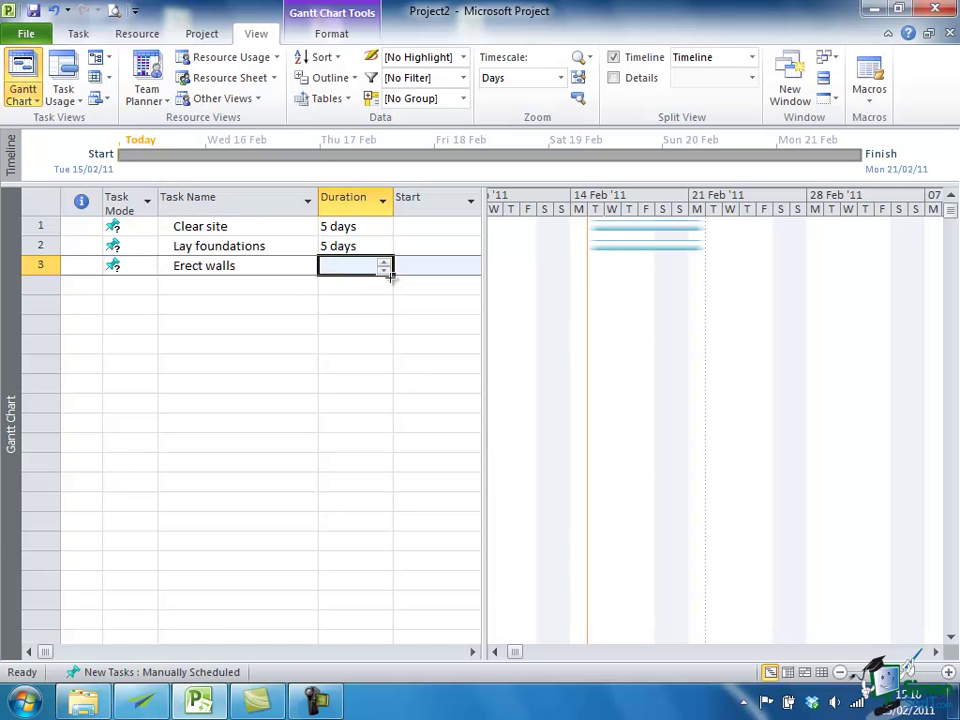
left_click(384, 263)
left_click(384, 263)
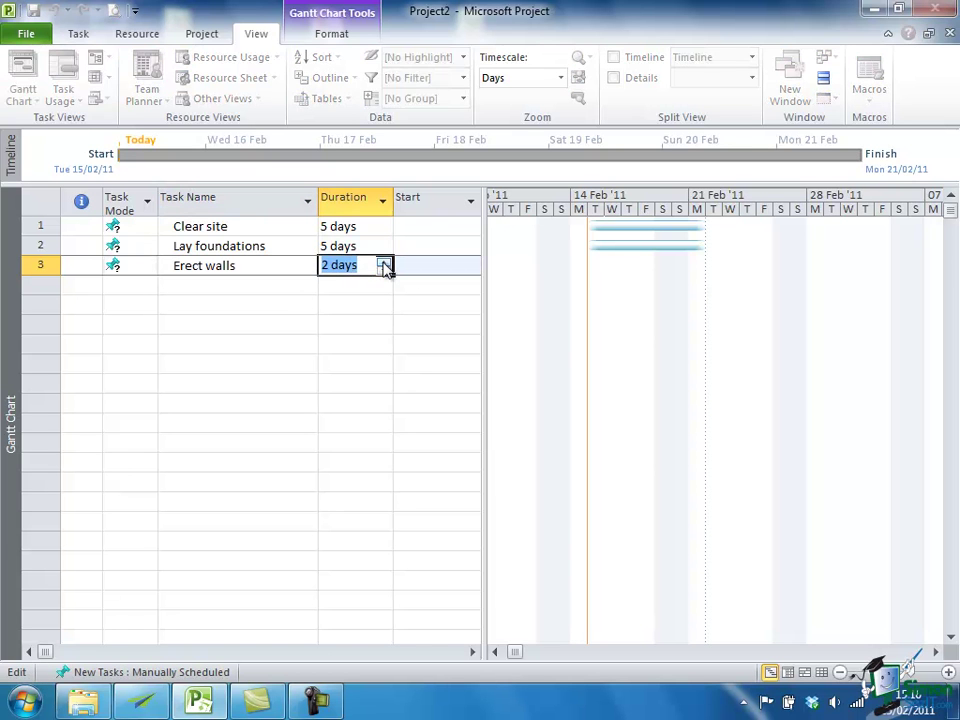
left_click(384, 263)
left_click(384, 263)
left_click(384, 263)
left_click(384, 263)
left_click(384, 263)
left_click(384, 263)
left_click(384, 263)
left_click(384, 263)
Step: Add a fourth task named "Roof" below Erect walls with a duration of 10 days
left_click(200, 285)
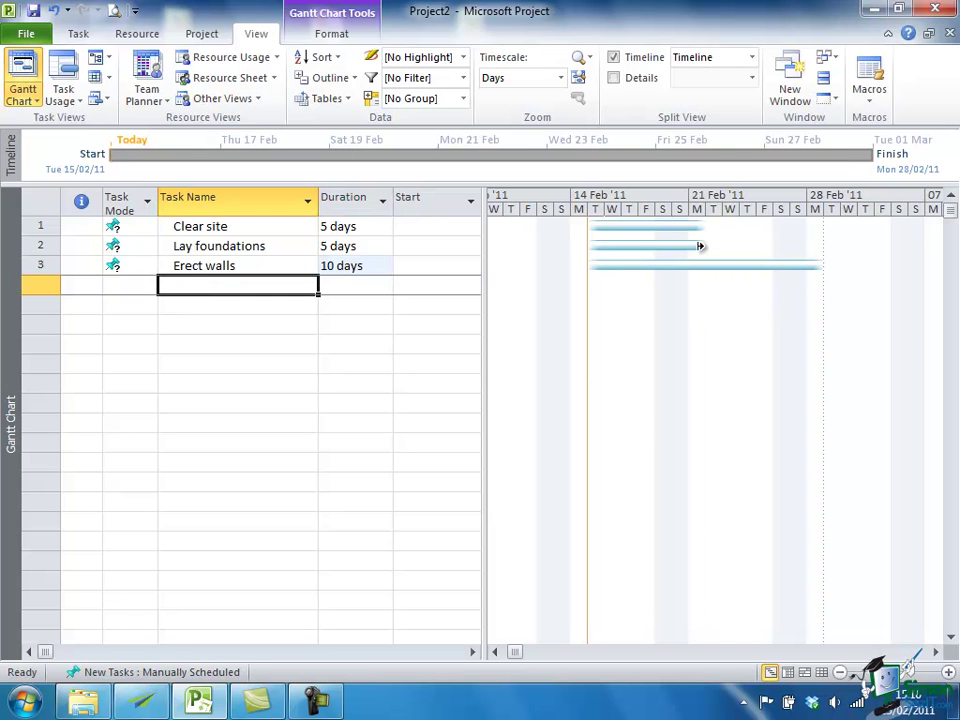
type("Roof")
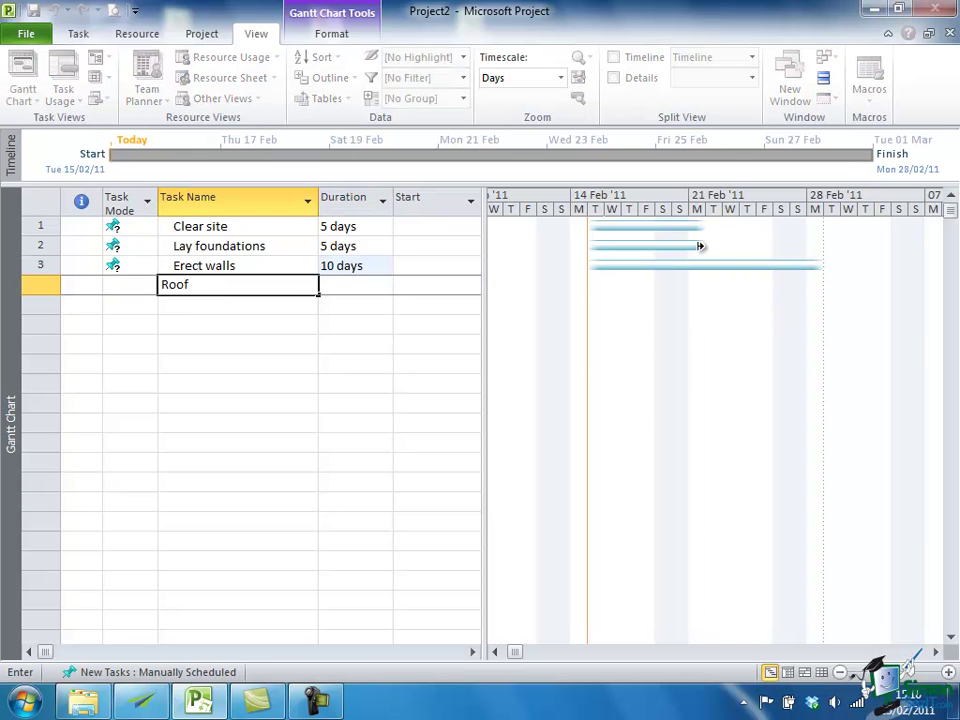
left_click(356, 285)
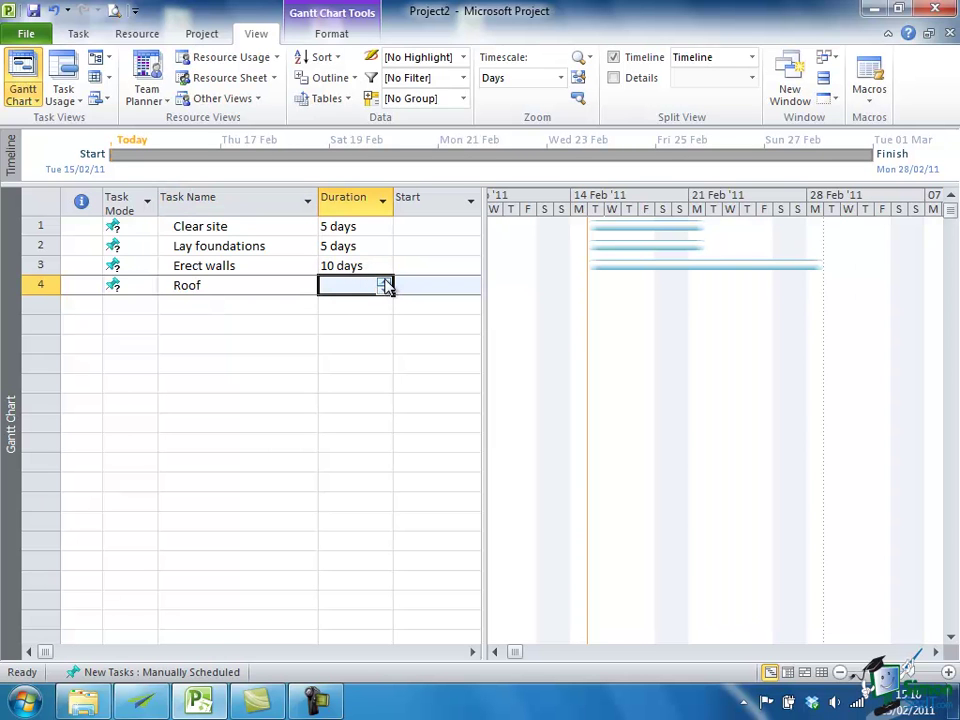
left_click(385, 282)
left_click(385, 282)
left_click(385, 282)
left_click(385, 282)
left_click(385, 282)
left_click(385, 282)
left_click(385, 282)
left_click(385, 282)
left_click(385, 282)
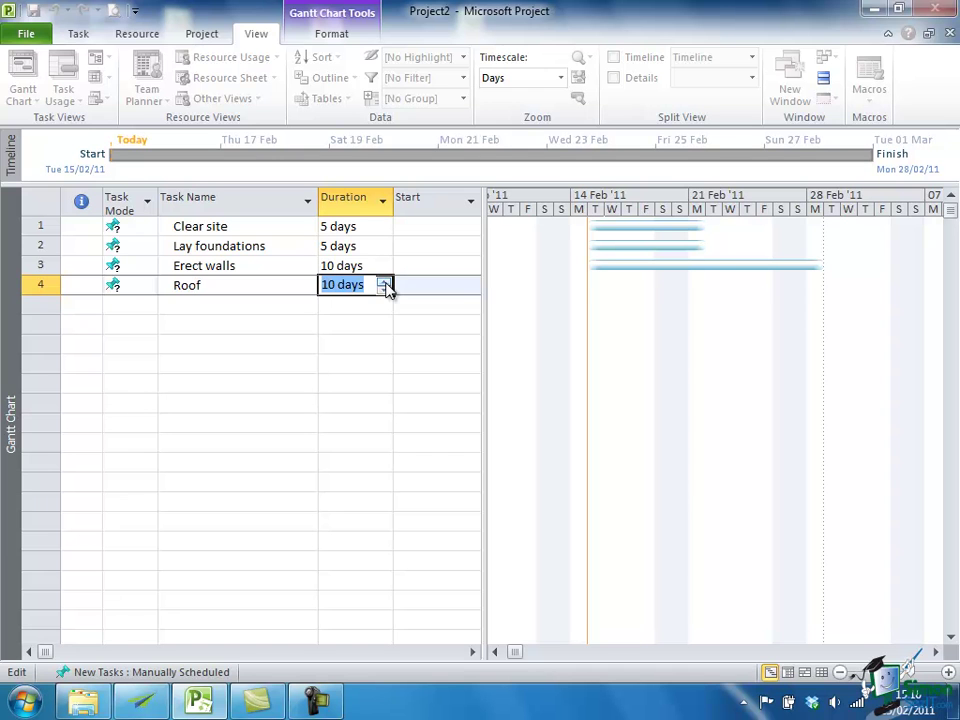
left_click(203, 306)
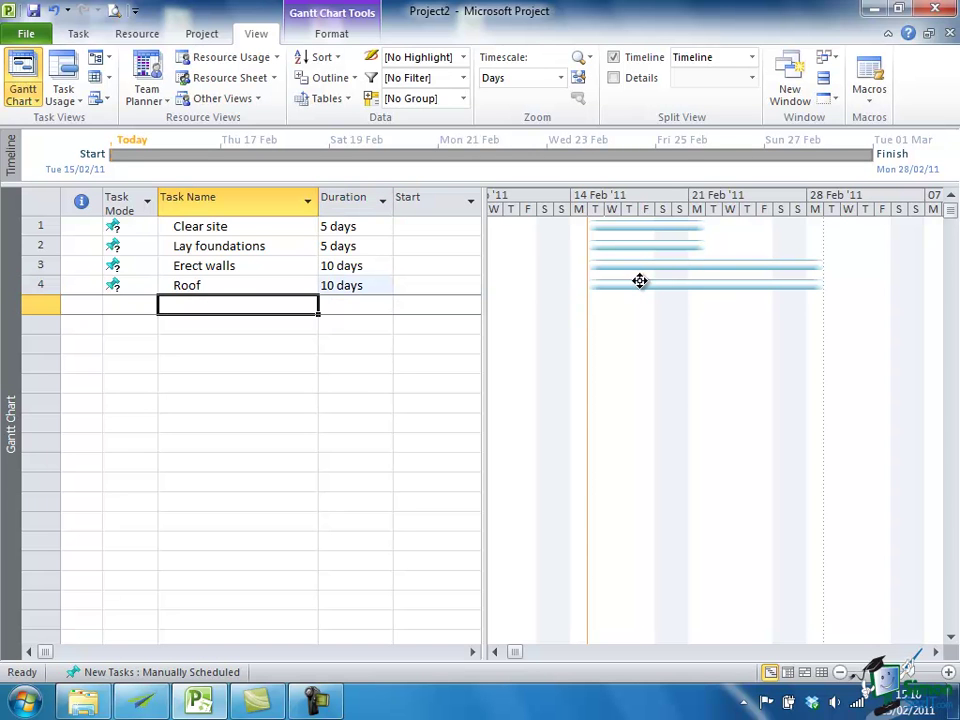
mouse_move(640, 281)
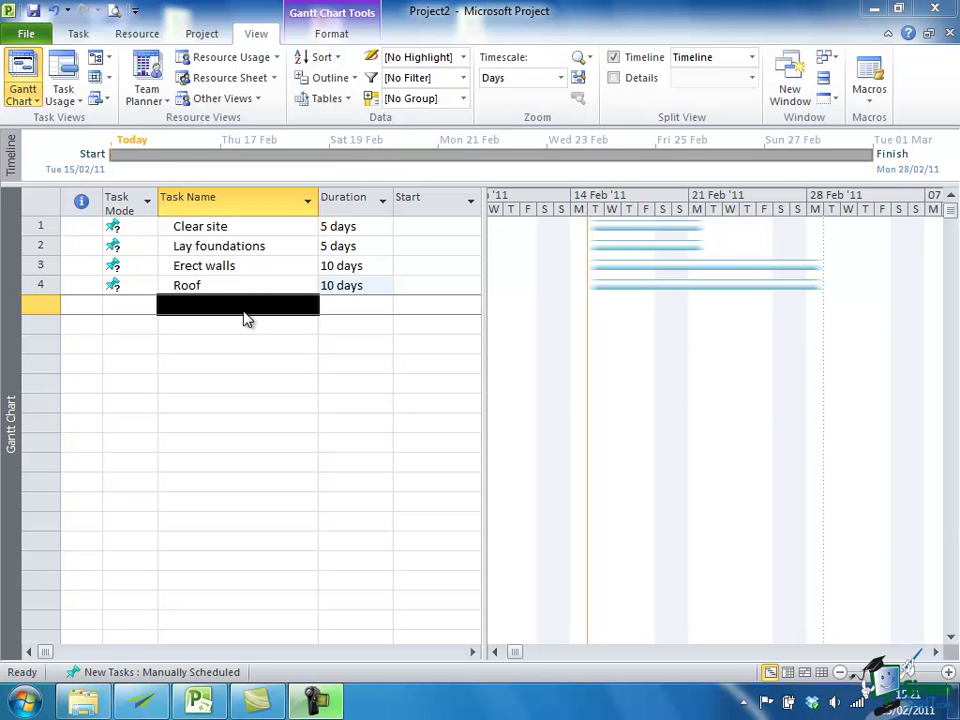
Step: Save the project as House Build 1.mpp in the All project schedules folder
left_click(25, 34)
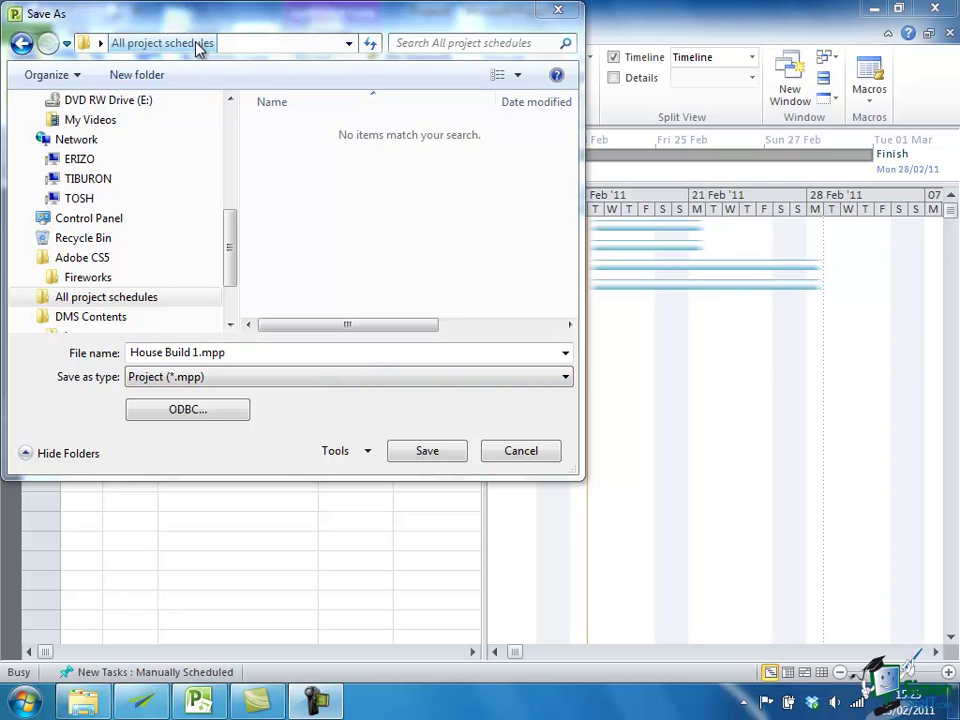
left_click(427, 451)
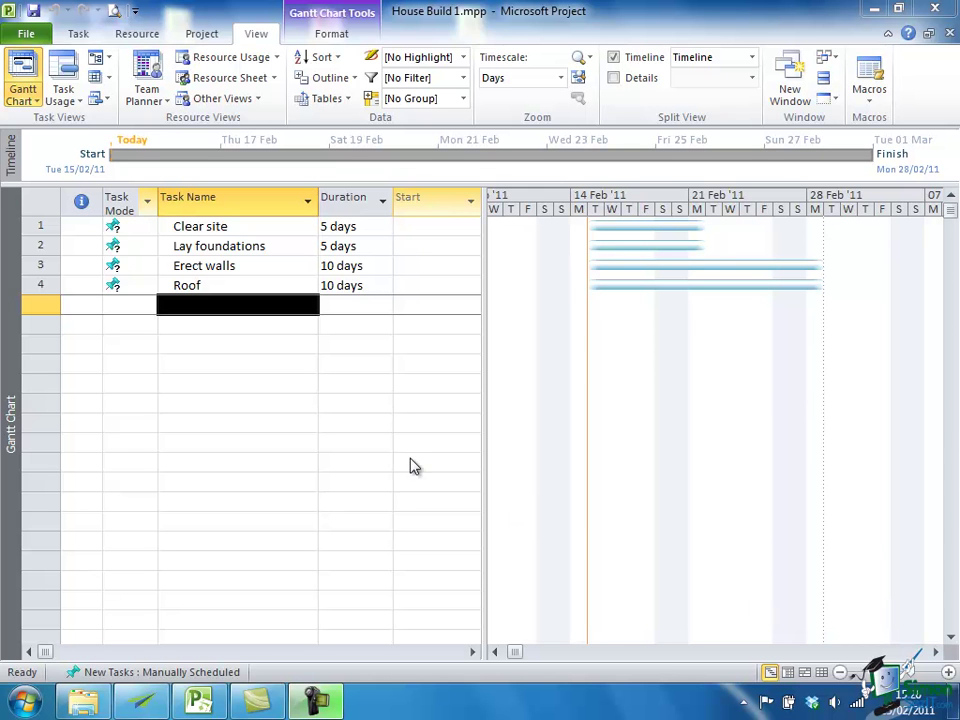
Step: Link the Clear site and Lay foundations tasks so that laying the foundations starts once the site is cleared
left_click(79, 35)
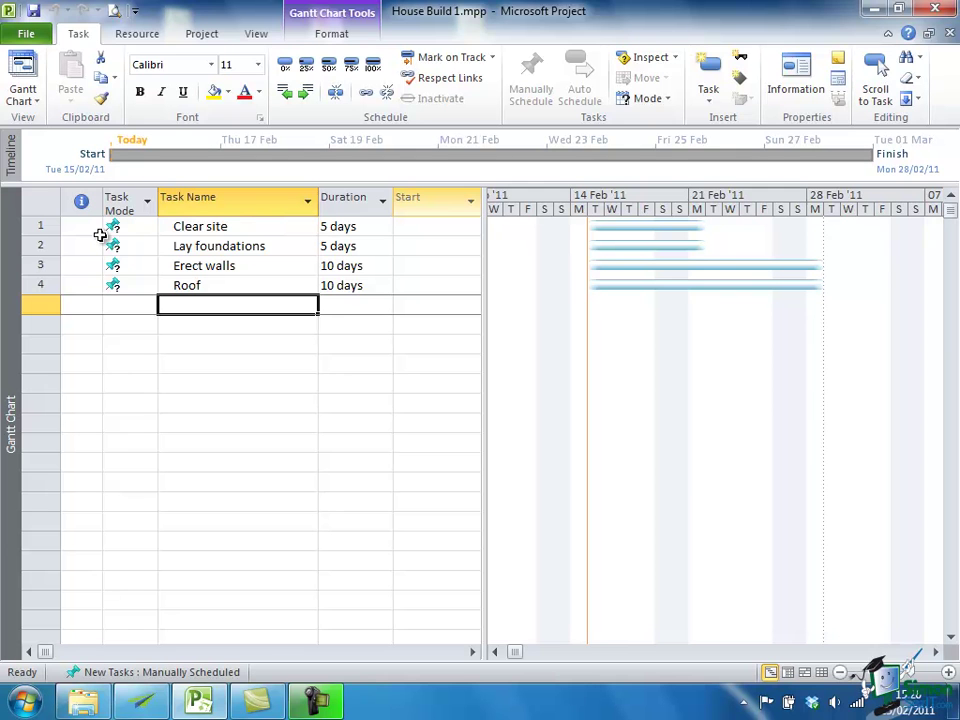
left_click(37, 228)
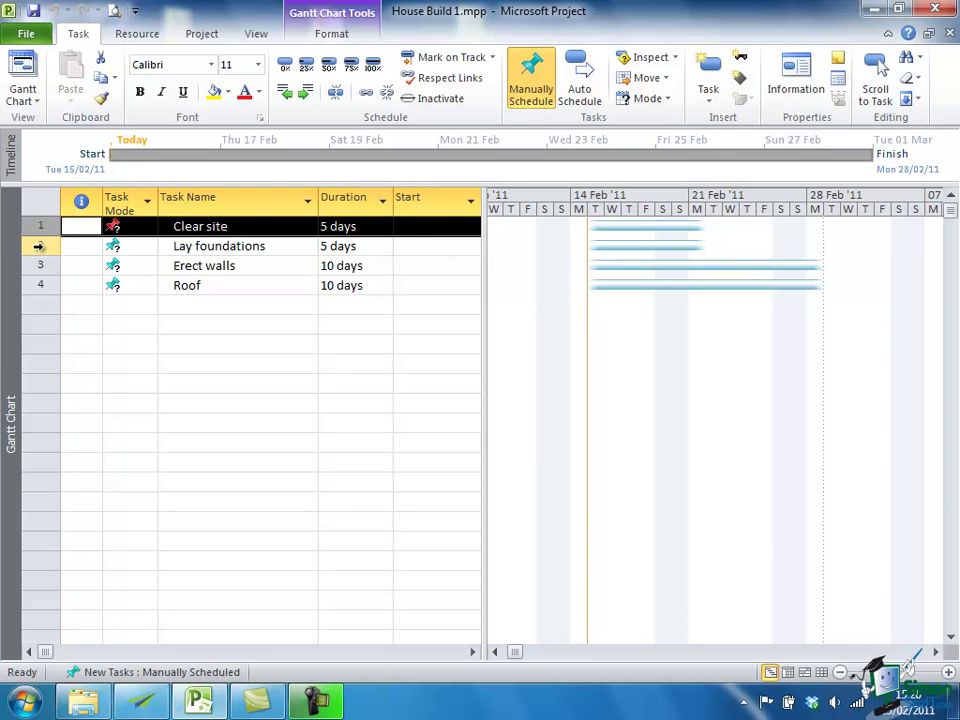
left_click(38, 246, "shift")
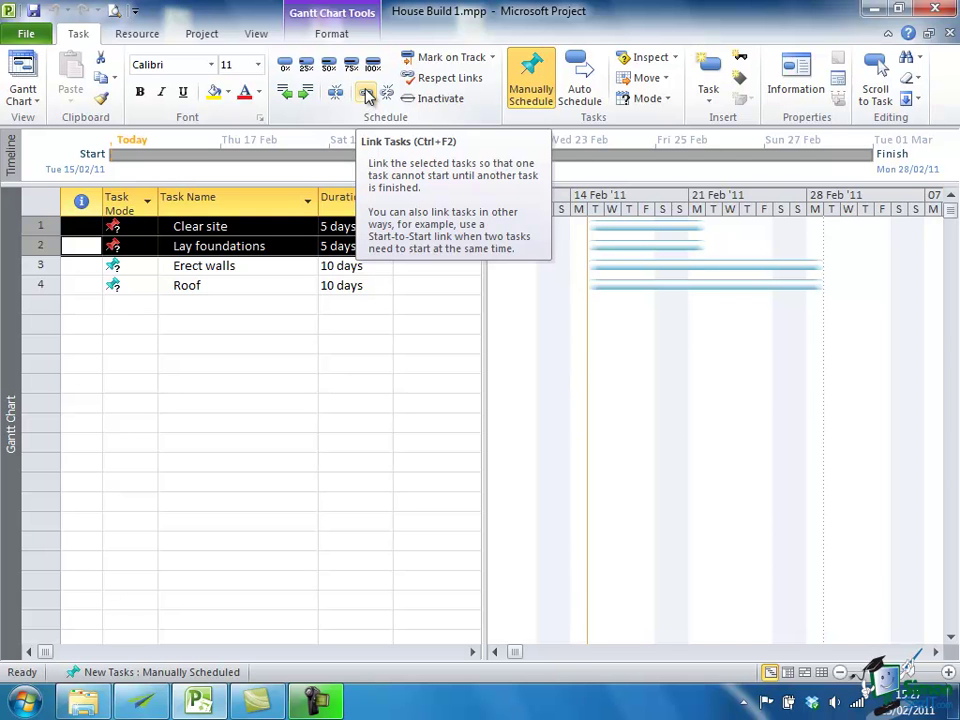
left_click(367, 94)
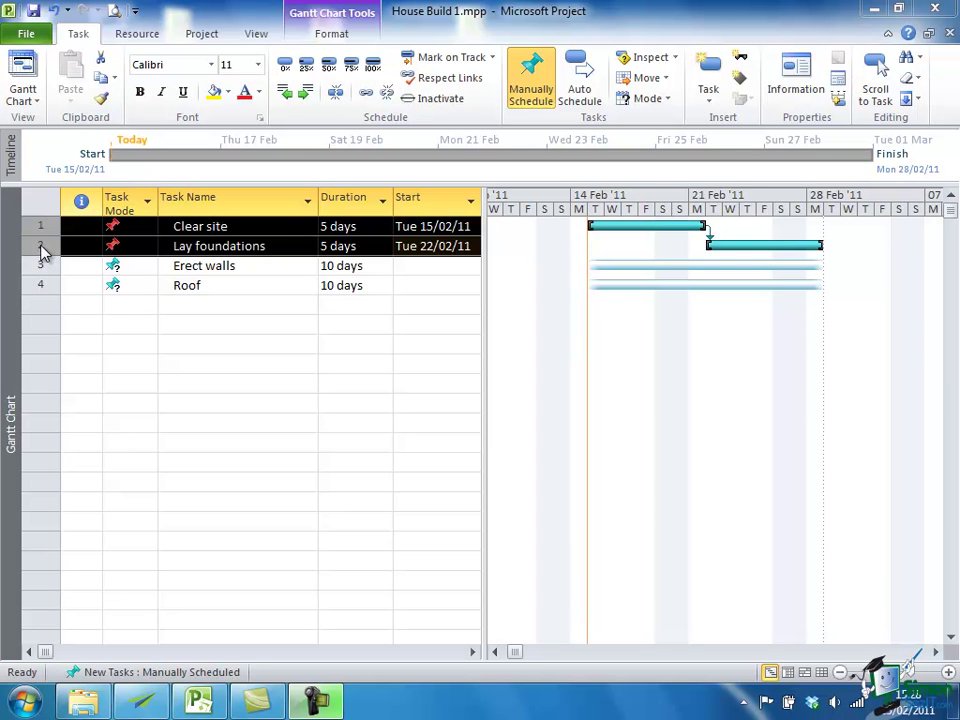
Step: Link the Lay foundations and Erect walls tasks so that the walls start once the foundations are laid
left_click(40, 247)
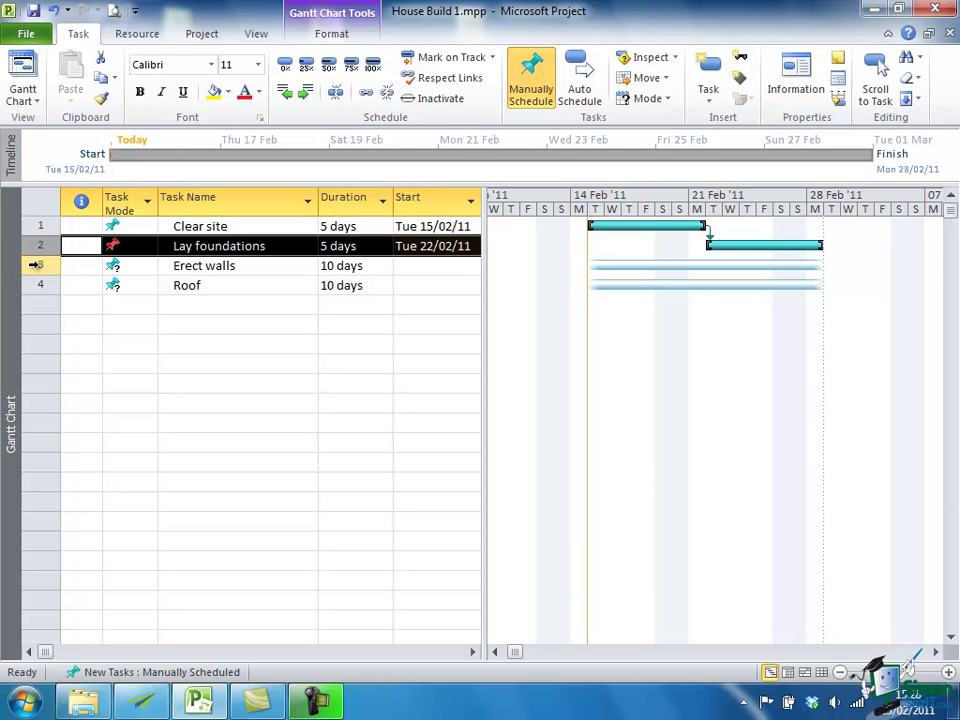
left_click(36, 265, "shift")
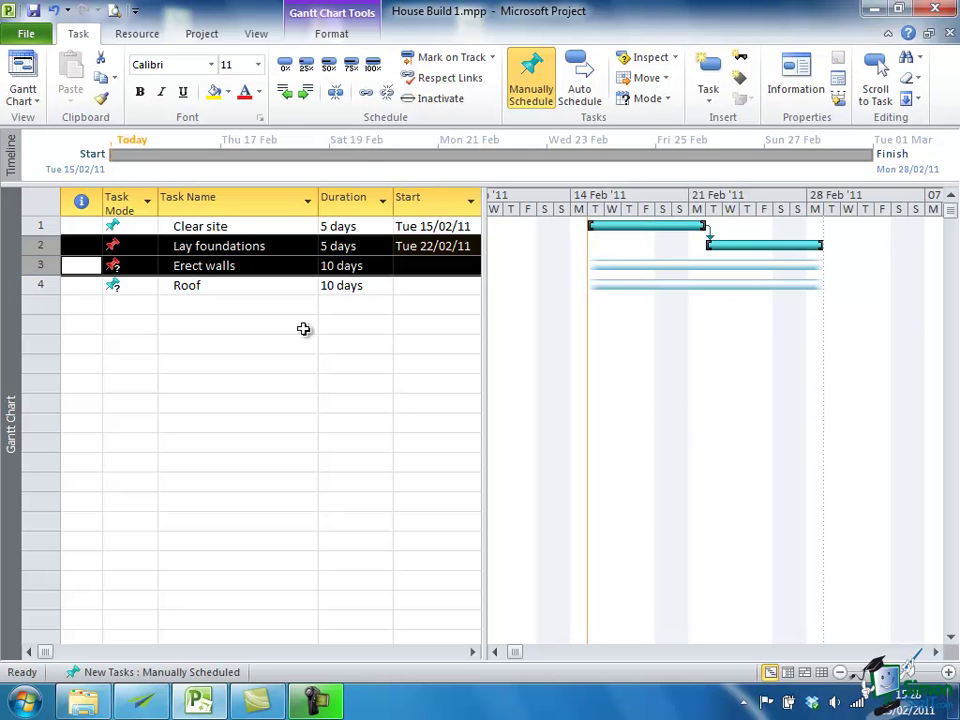
left_click(367, 93)
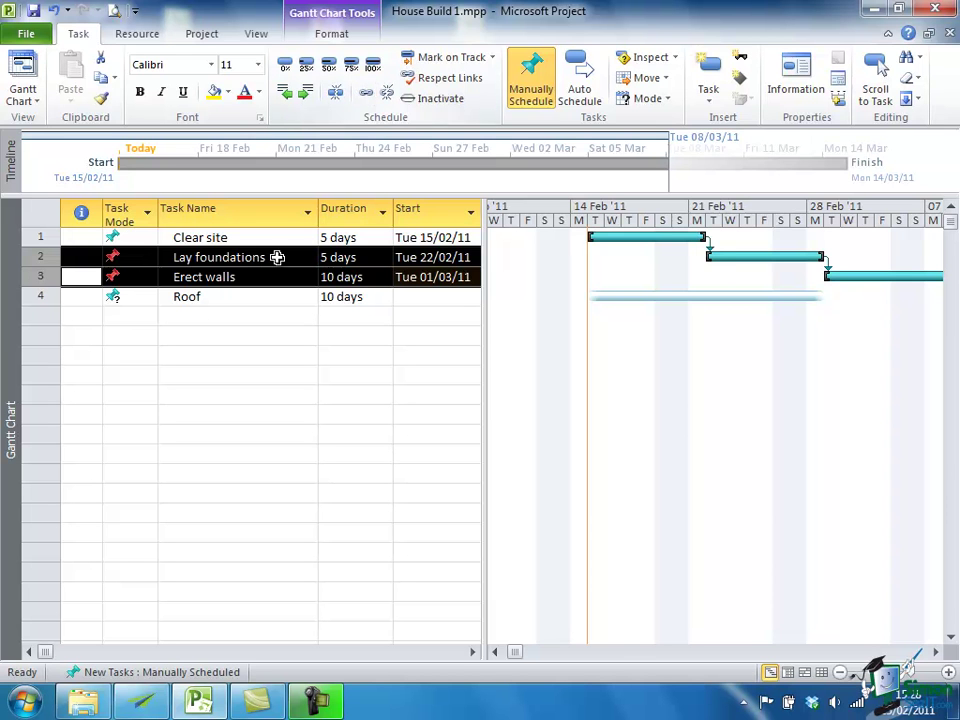
Step: Link the Erect walls and Roof tasks so that the roof starts once the walls are erected
left_click(37, 280)
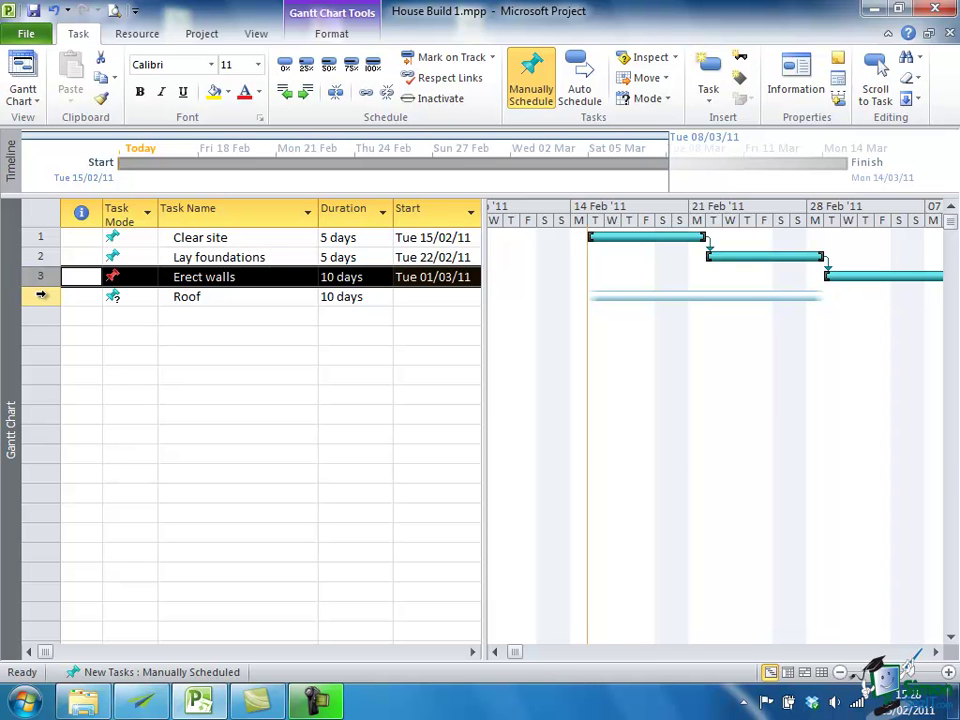
left_click(40, 294, "shift")
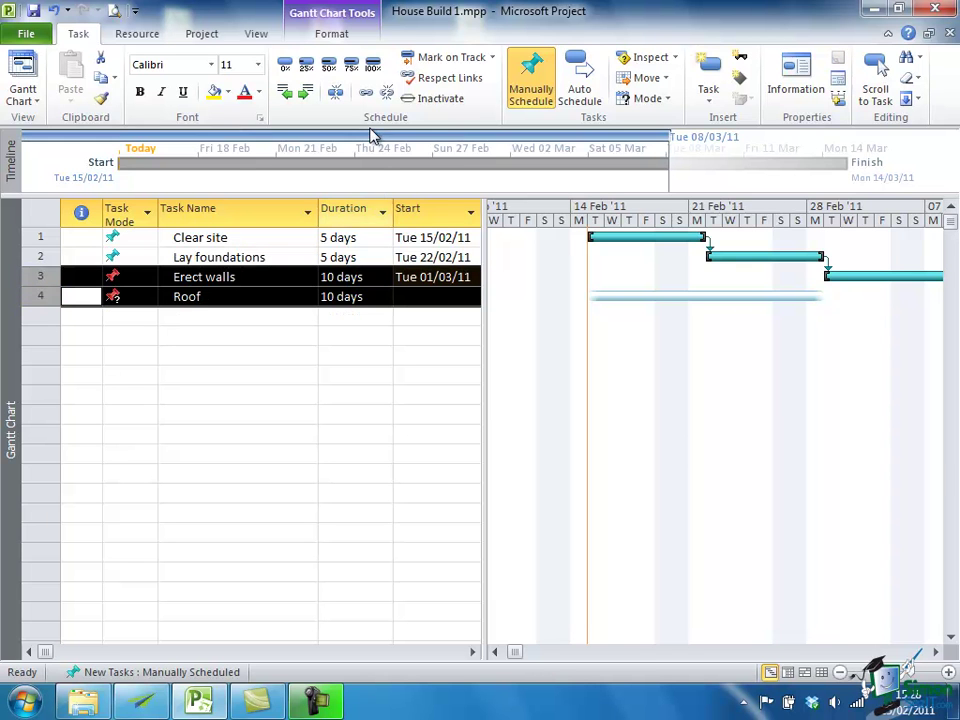
left_click(366, 93)
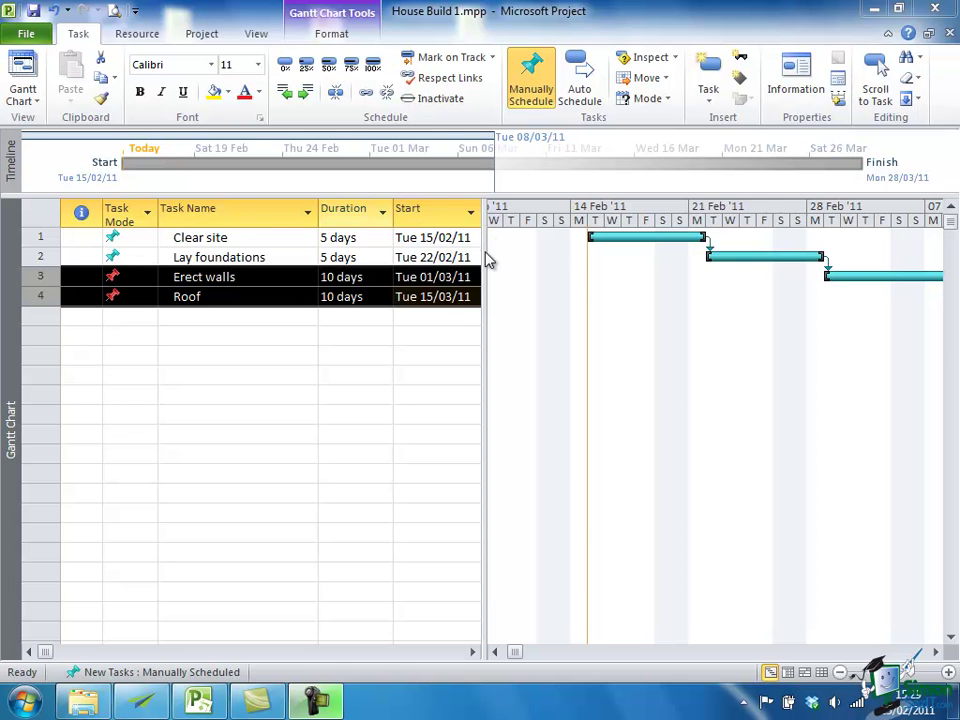
Step: Narrow the Task Name and Task Mode columns and shrink the task table to the Duration column, giving the Gantt chart more room
left_click_drag(483, 255, 485, 253)
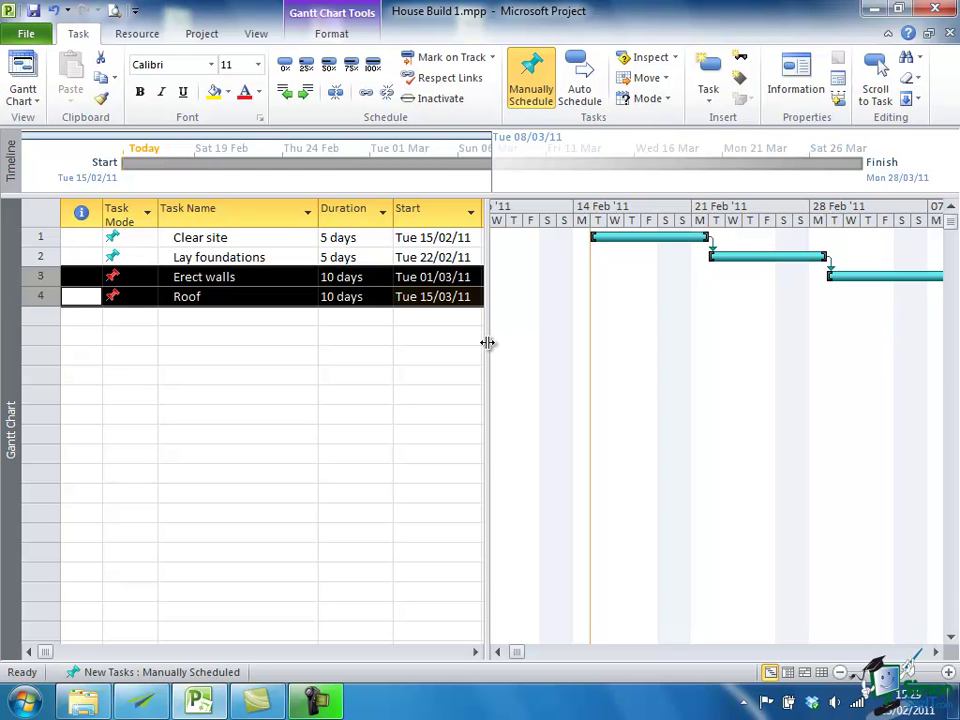
left_click_drag(487, 343, 399, 353)
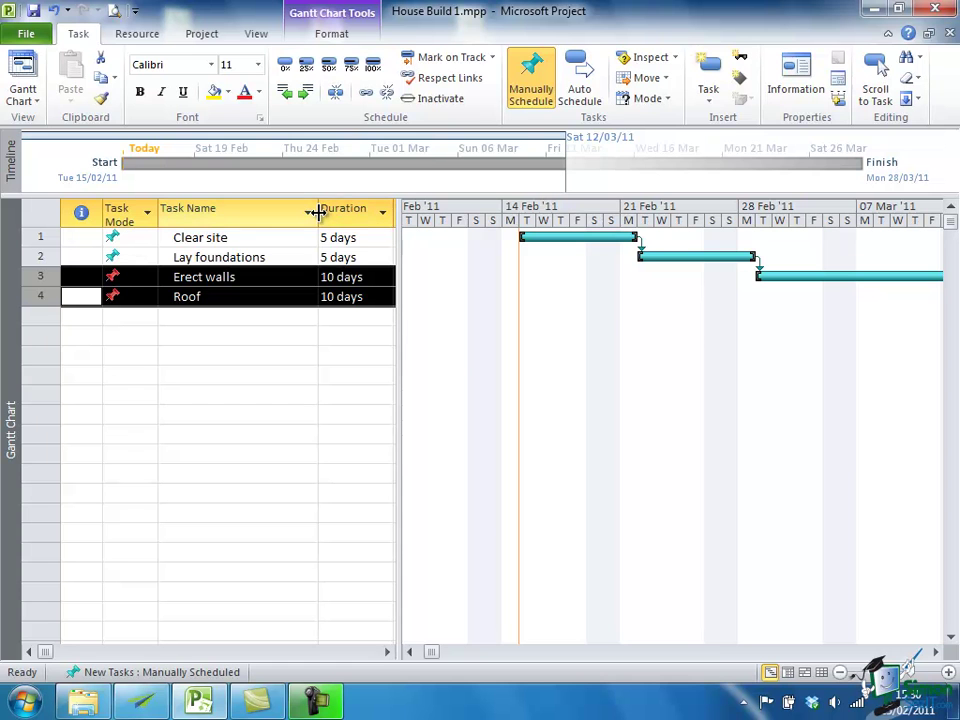
left_click_drag(317, 212, 291, 215)
left_click_drag(401, 211, 375, 212)
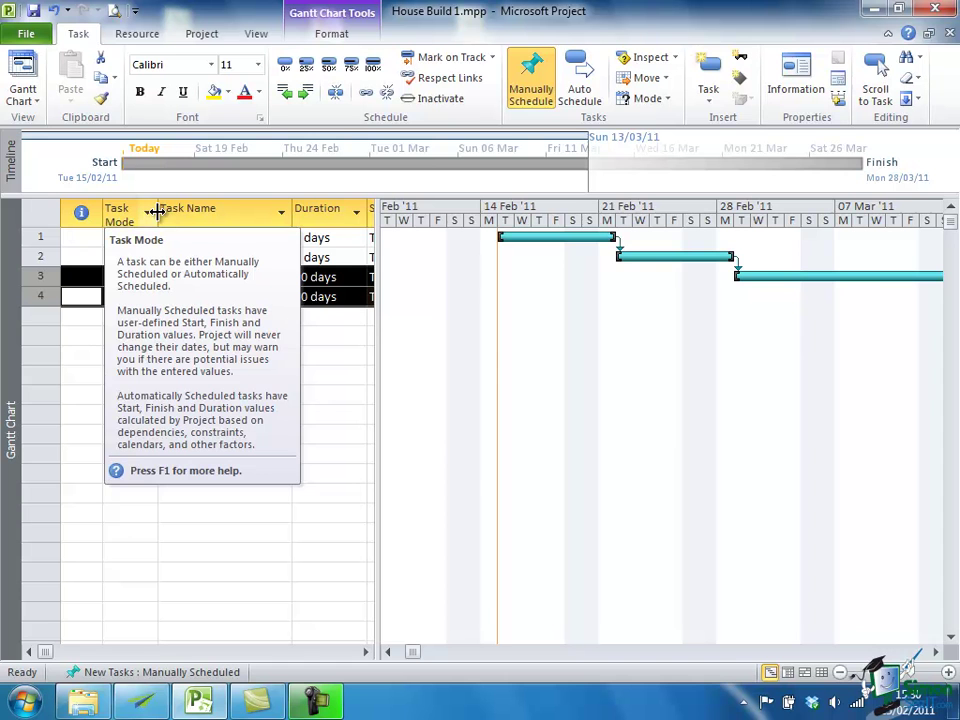
left_click_drag(157, 211, 139, 208)
mouse_move(348, 212)
left_mouse_down()
mouse_move(361, 222)
mouse_move(350, 231)
left_mouse_up()
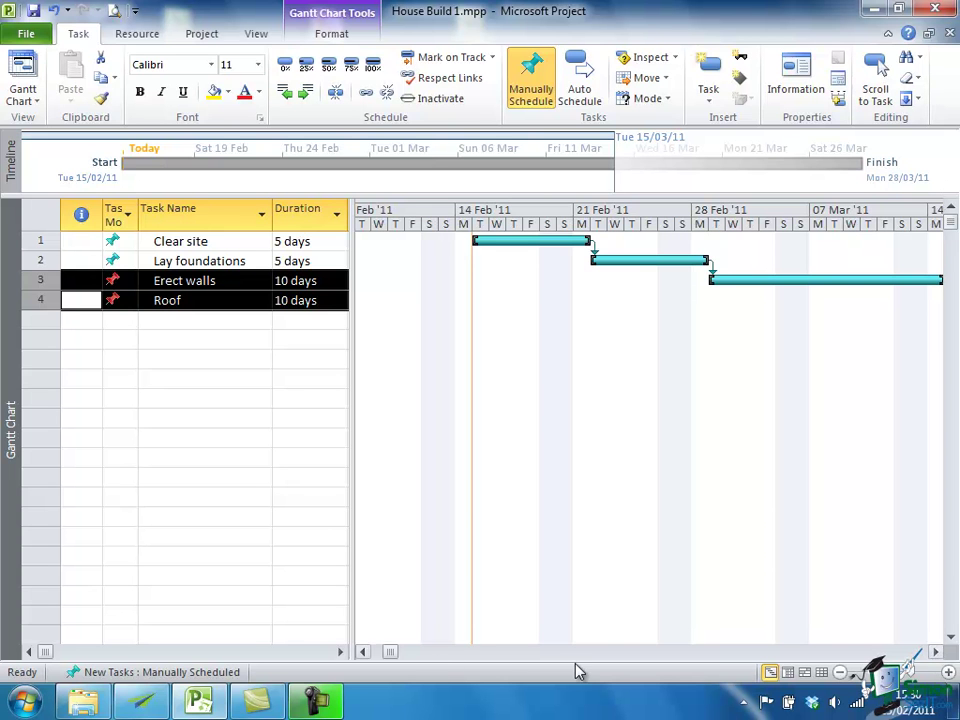
Step: Examine the whole linked schedule on the Gantt chart with a coarser timescale, from Clear site through the end of Roof
left_click(938, 652)
left_click(938, 652)
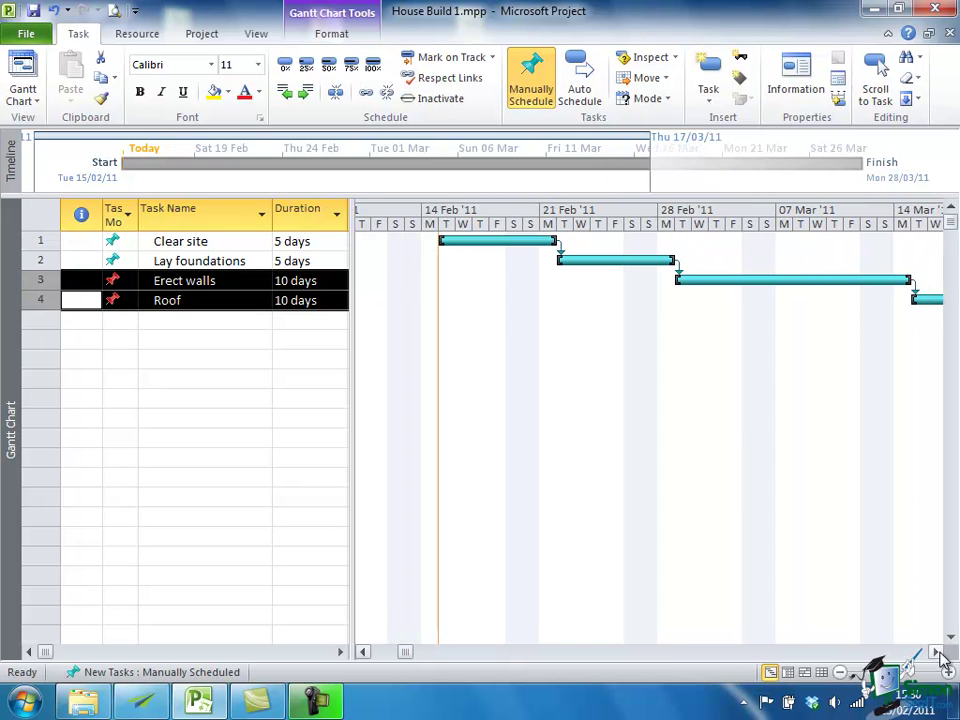
left_click(938, 652)
left_click(938, 652)
left_click(938, 652)
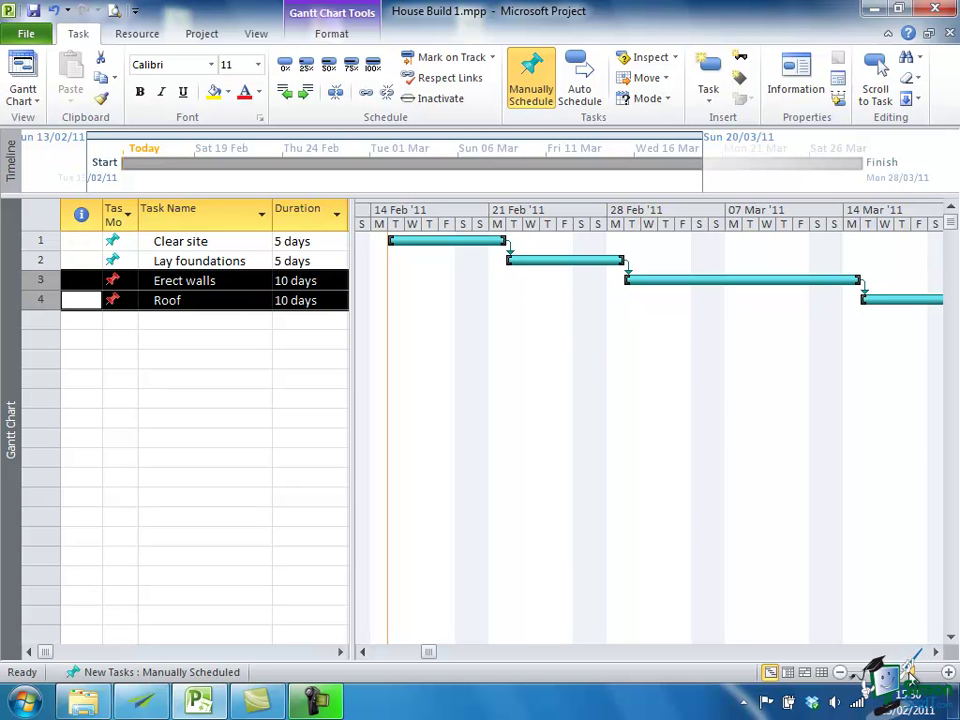
left_click(911, 674)
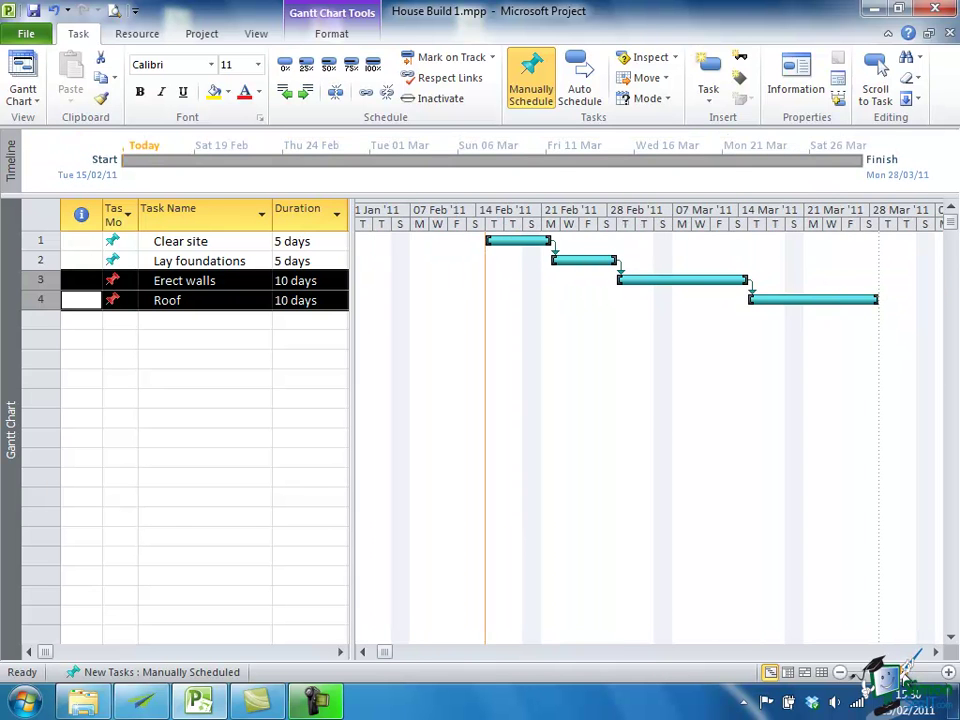
left_click(909, 672)
left_click(936, 652)
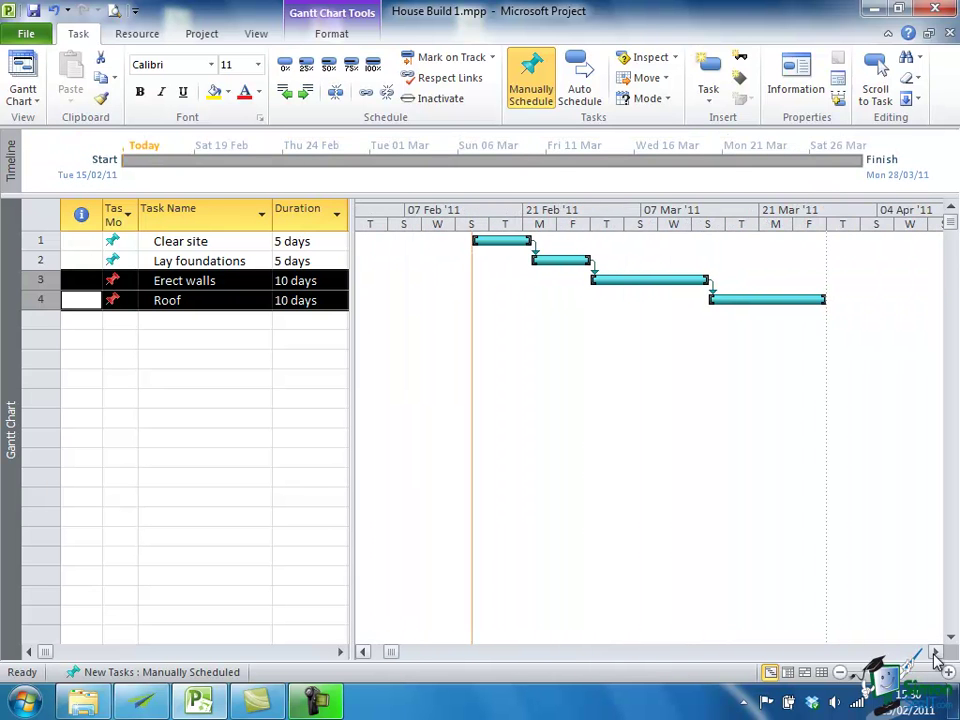
left_click(936, 652)
left_click(936, 652)
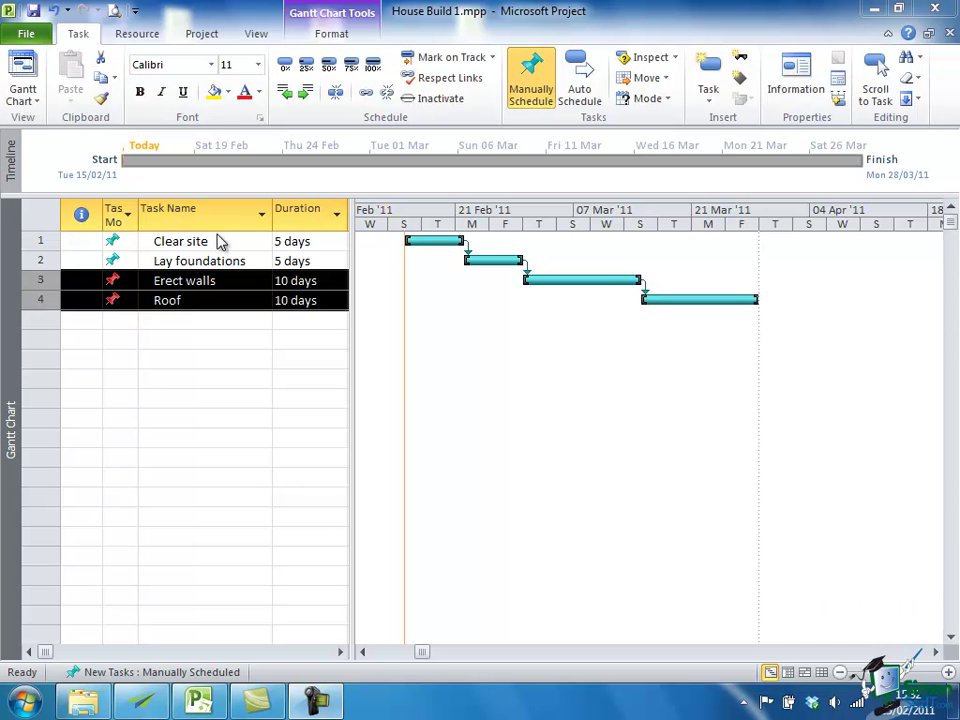
Step: Save the linked house-build schedule under its existing file name
left_click(26, 36)
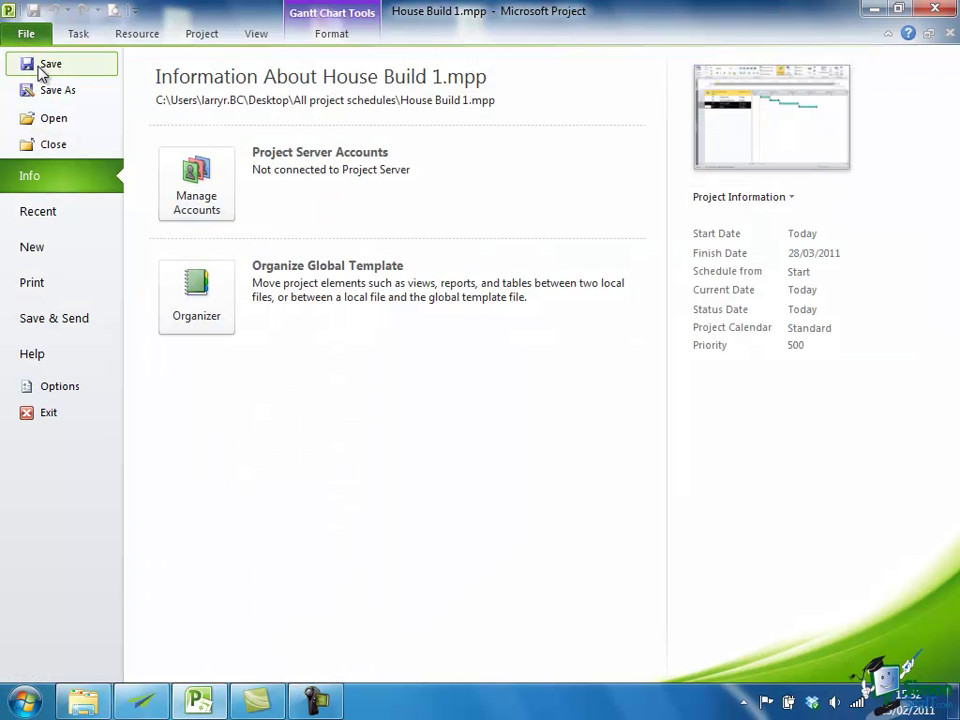
left_click(42, 68)
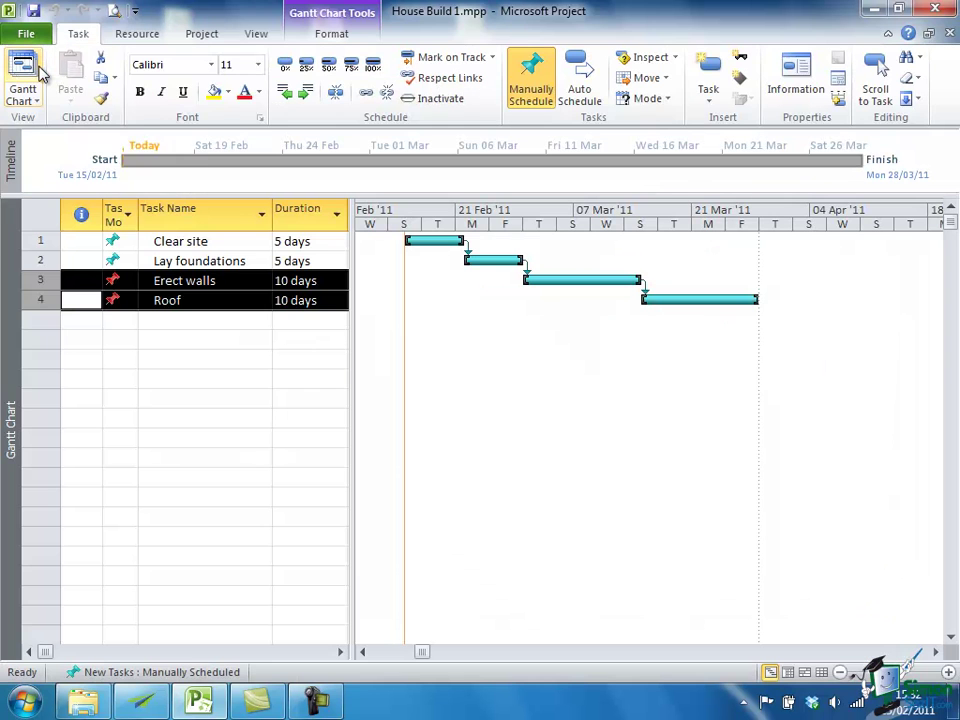